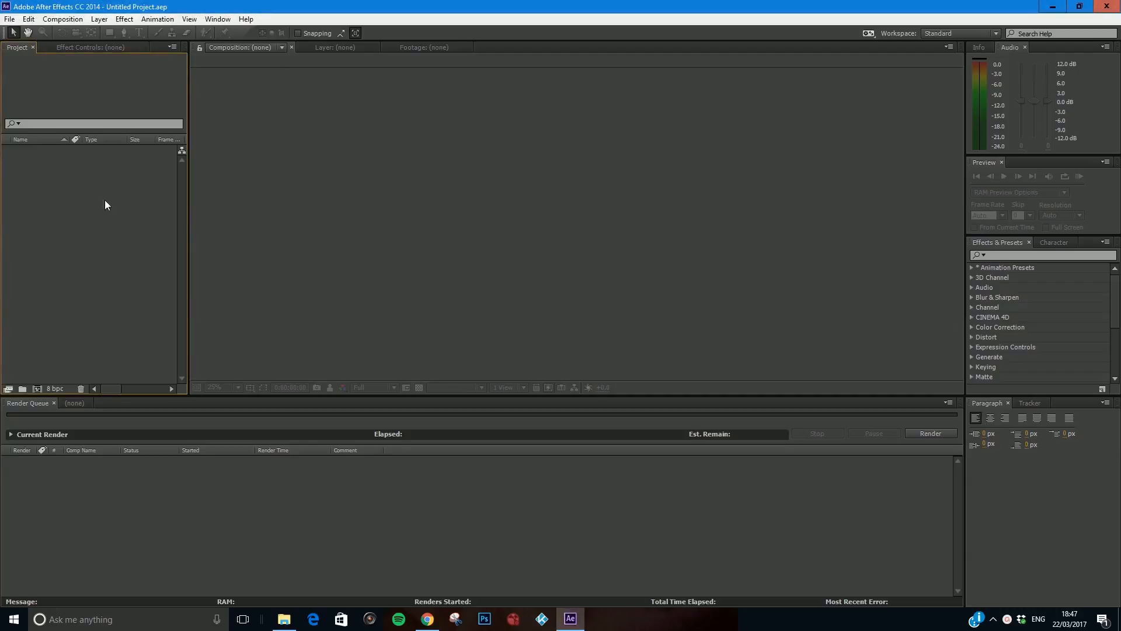
Step: Import the clip MVI_2134.MOV from the Group B folder inside the week_4 footage folder
left_click(10, 18)
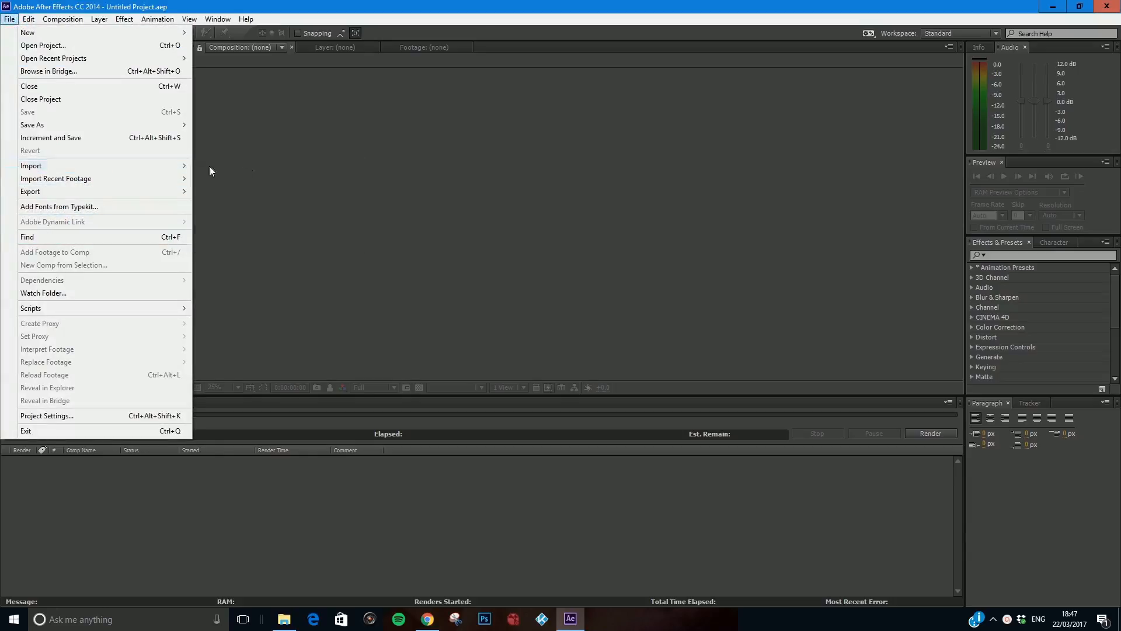
left_click(250, 130)
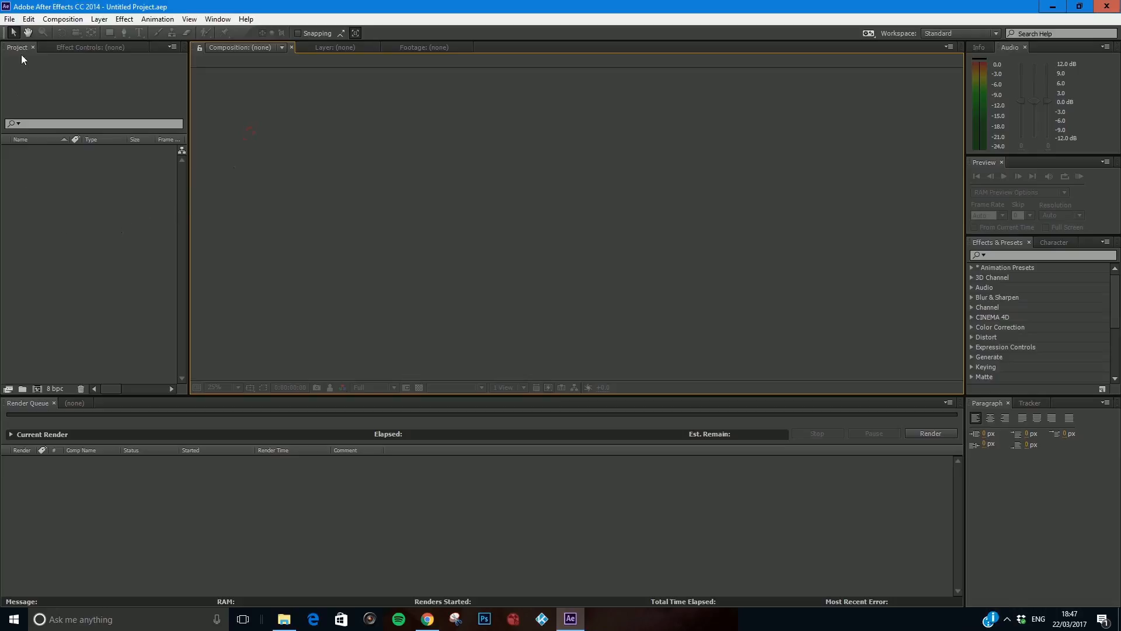
double_click(75, 267)
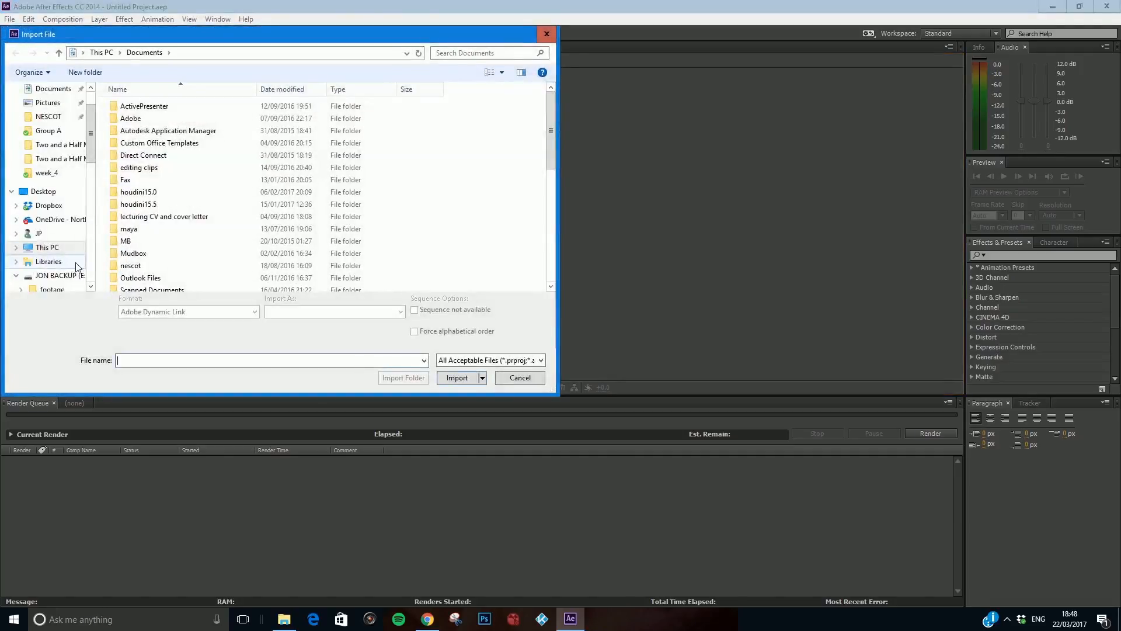
left_click(49, 173)
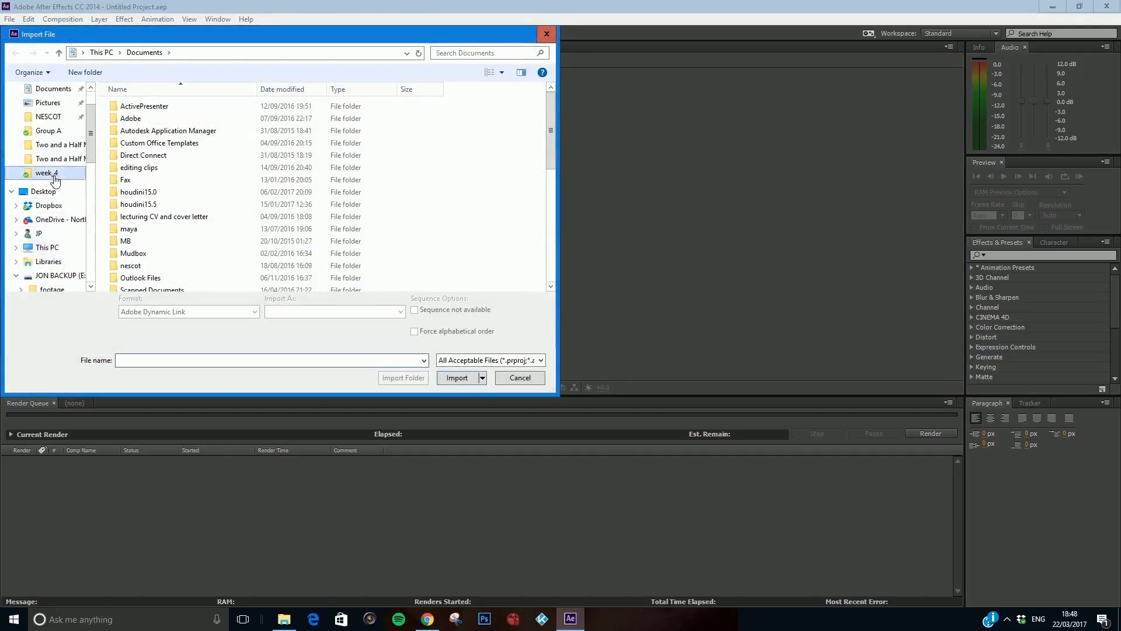
double_click(133, 106)
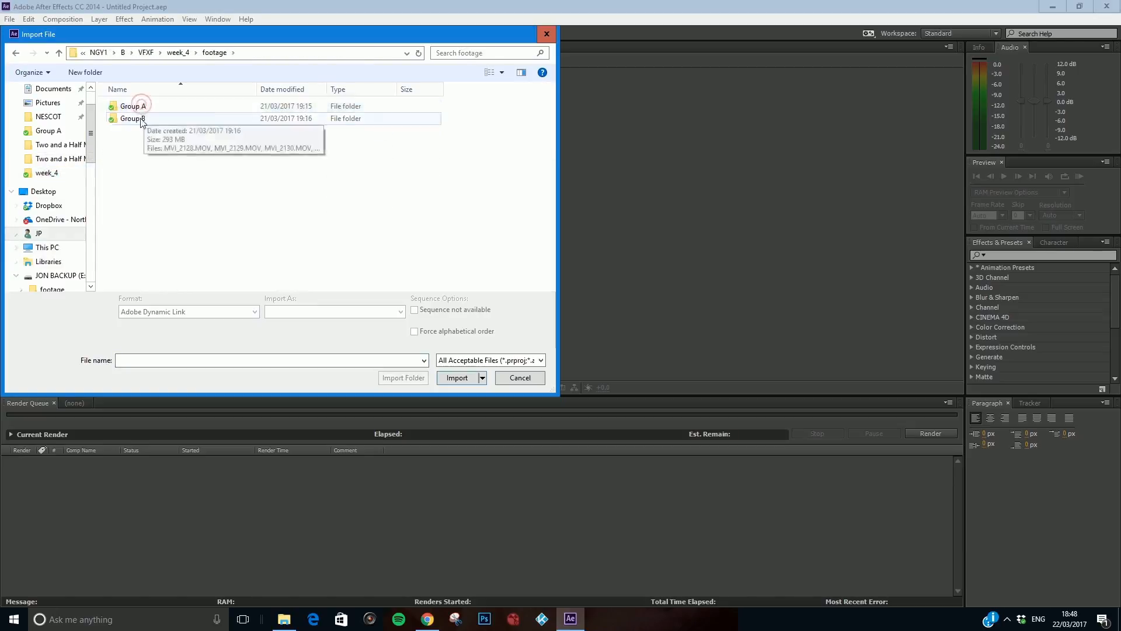
double_click(136, 118)
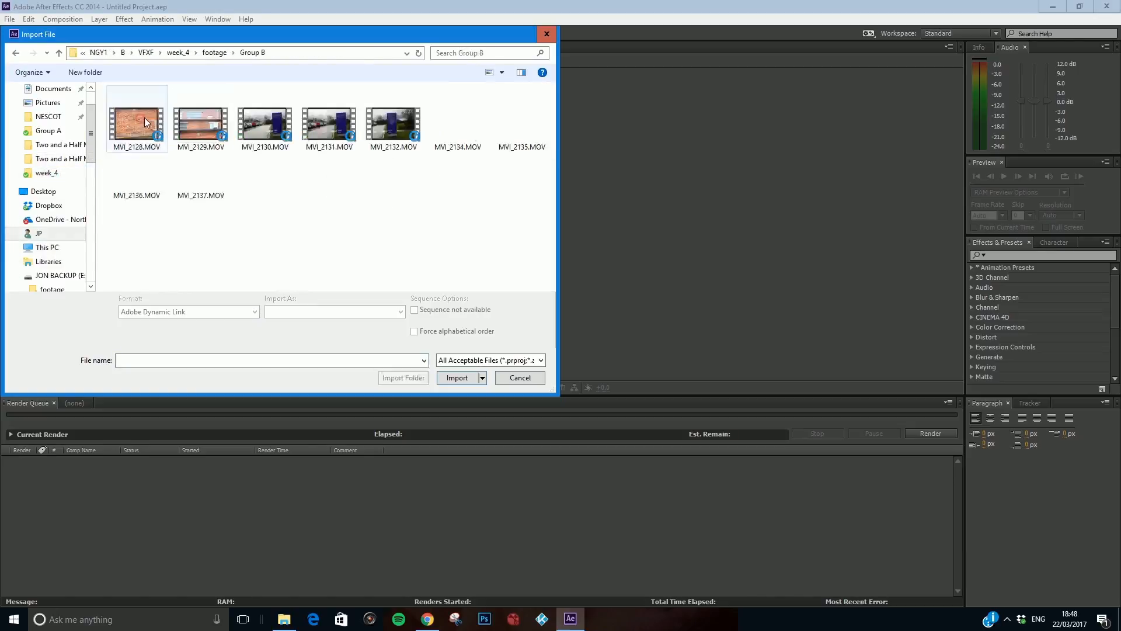
left_click(445, 119)
left_click(458, 380)
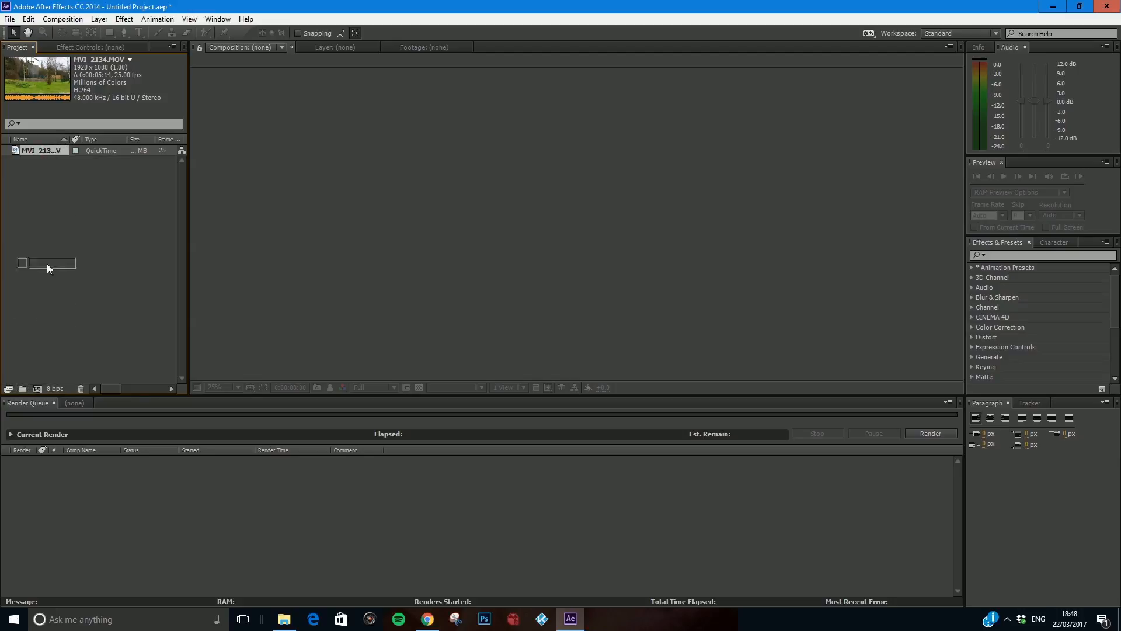
Step: Create a new composition from the MVI_2134.MOV footage so that it matches the clip's settings
left_click(62, 19)
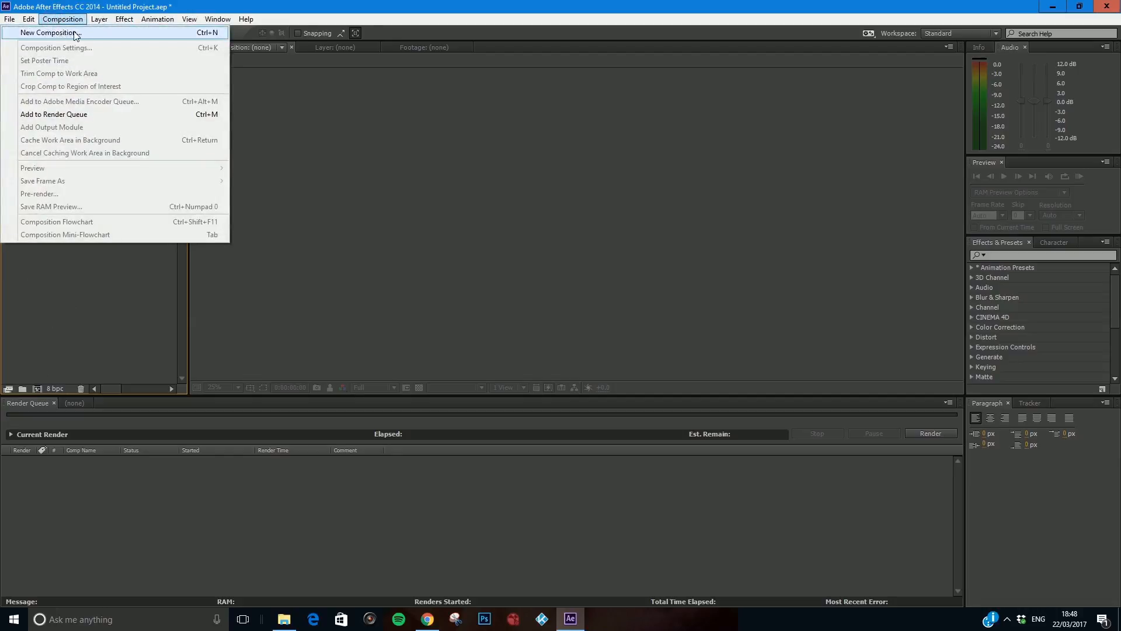
left_click(238, 221)
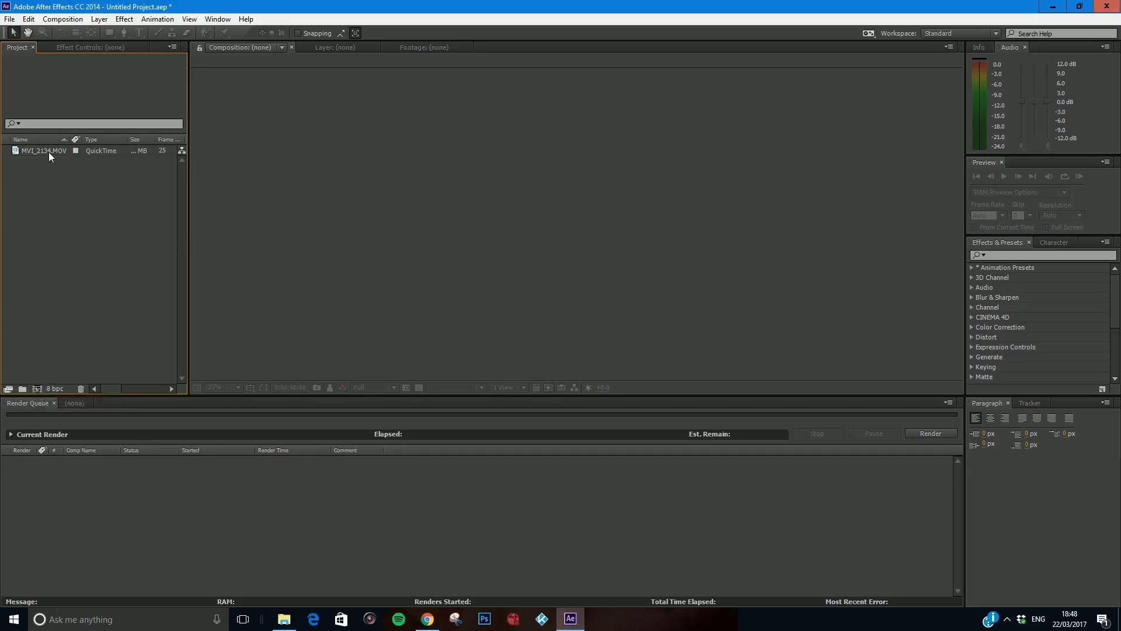
left_click_drag(49, 153, 48, 202)
left_click_drag(41, 389, 40, 388)
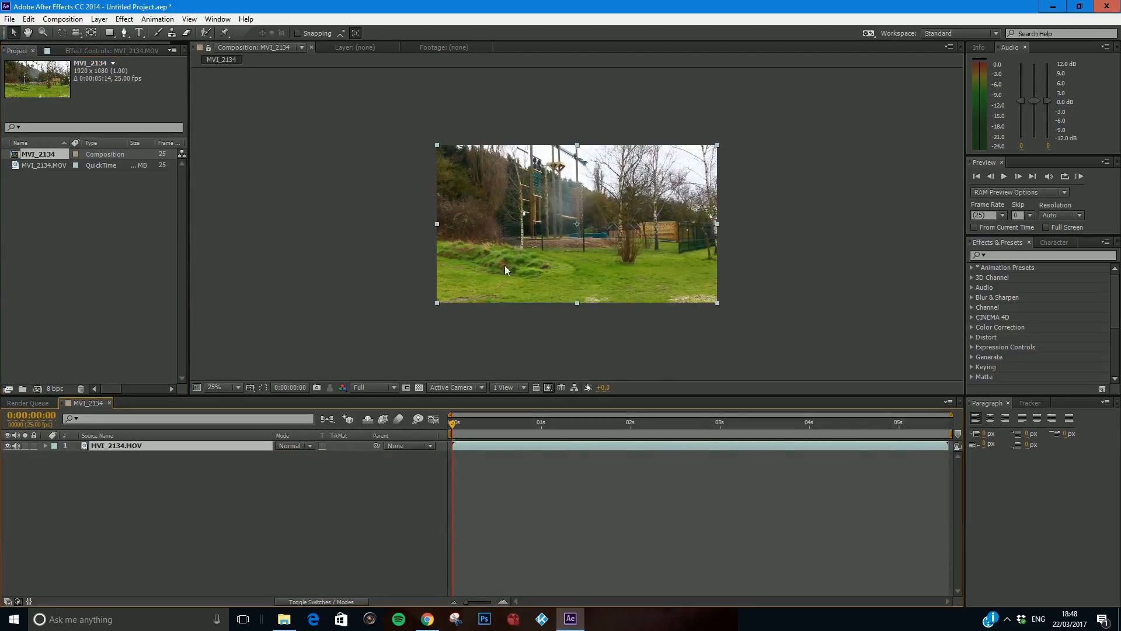
Step: Play a RAM preview of the MVI_2134 composition and stop playback
mouse_move(464, 424)
left_mouse_down()
mouse_move(805, 416)
mouse_move(459, 434)
left_mouse_up()
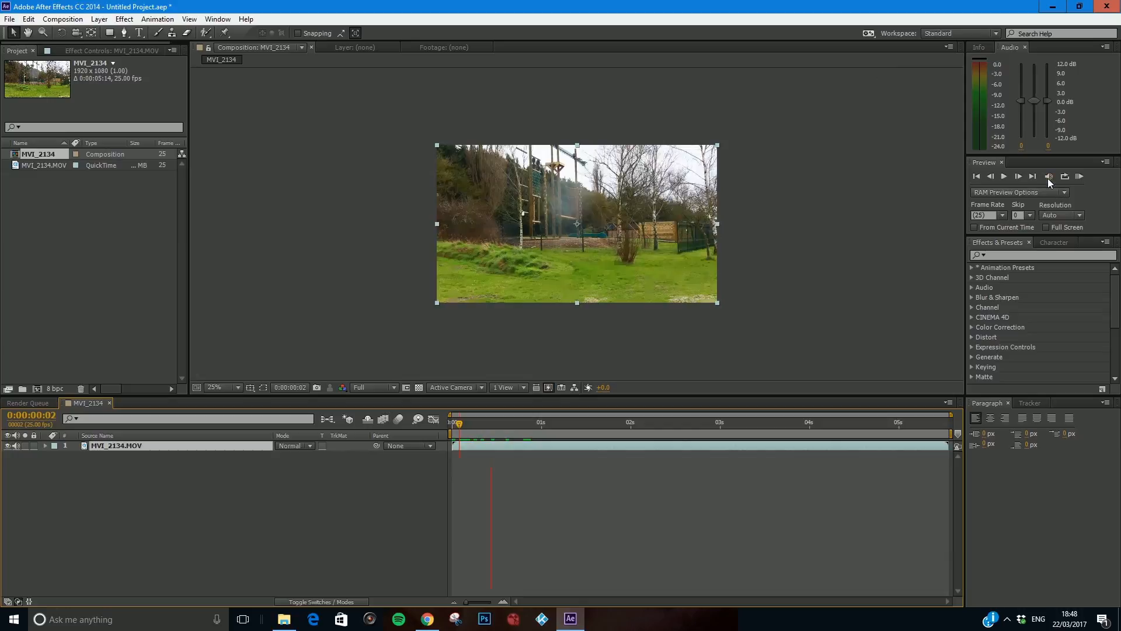
left_click(1081, 177)
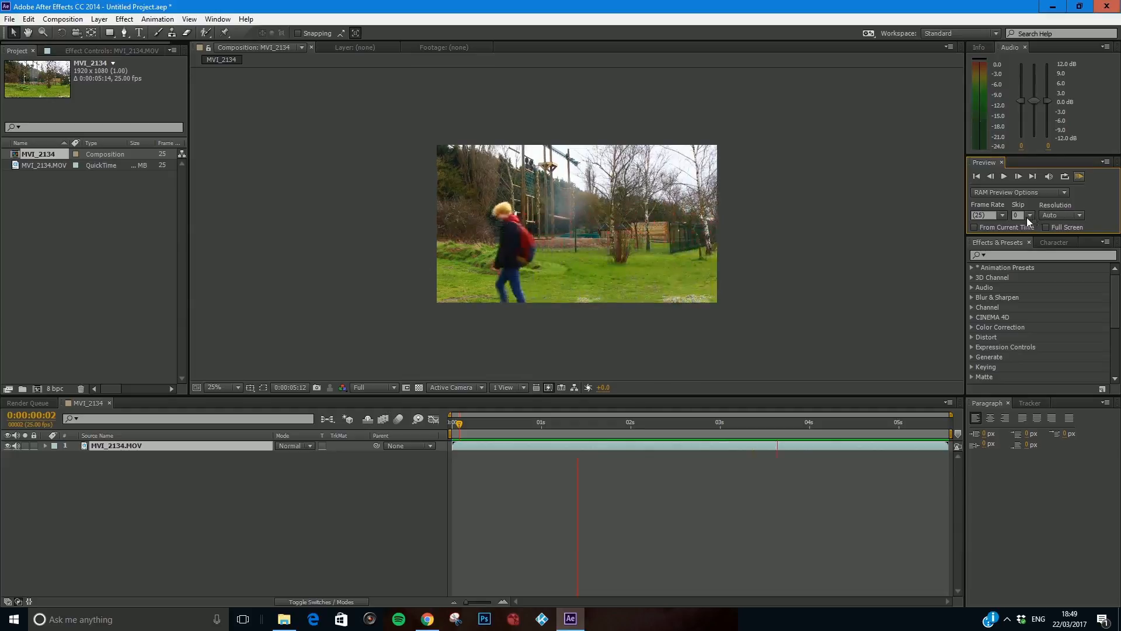
key("space")
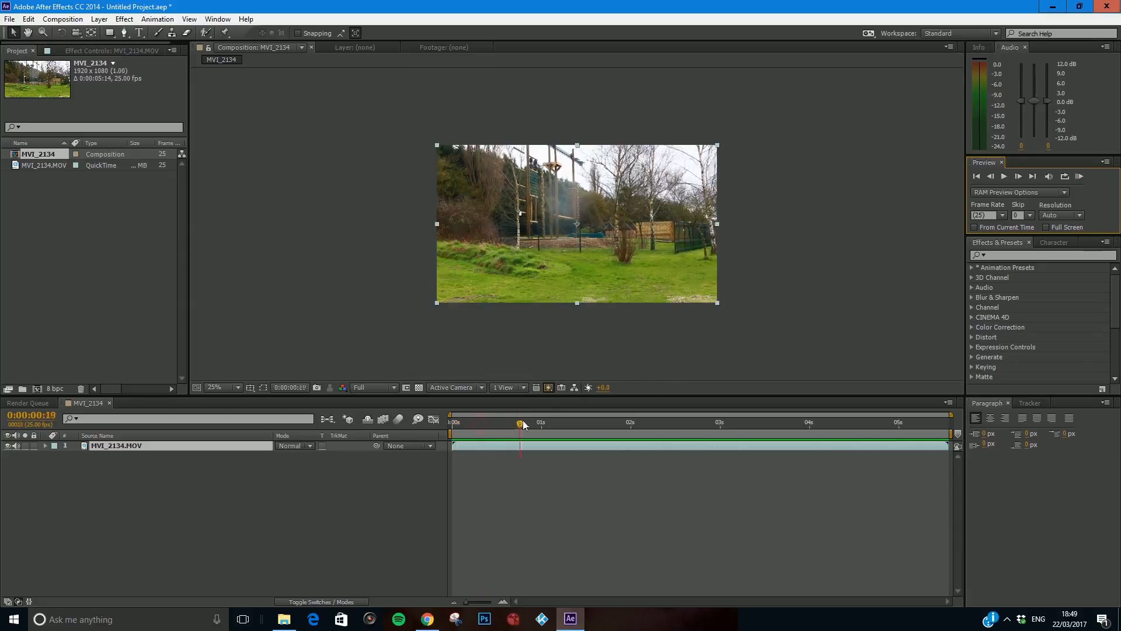
Step: Try out a work area starting at 0:00:01:00 with a shortened end, and reset it to the full clip
left_click_drag(459, 431, 546, 476)
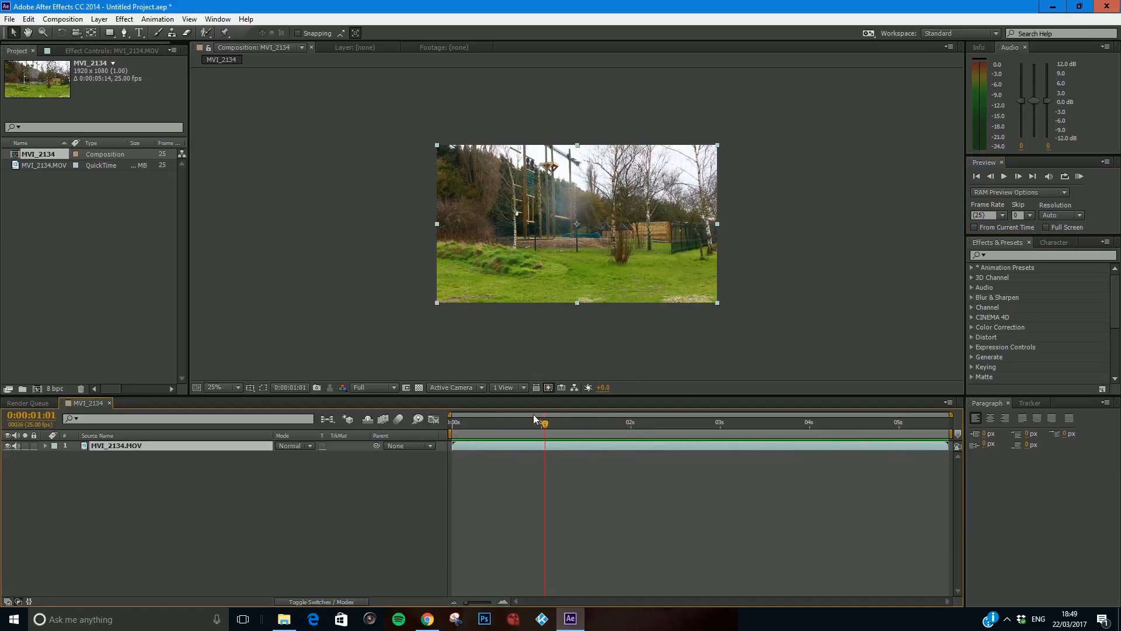
left_click_drag(548, 423, 546, 422)
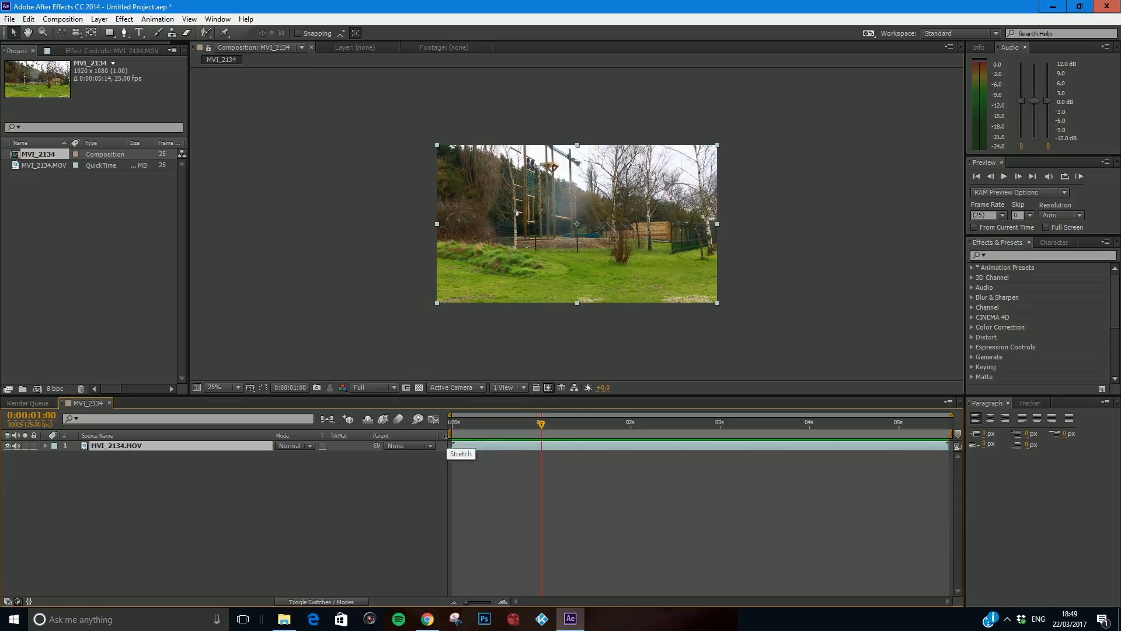
left_click_drag(450, 434, 539, 432)
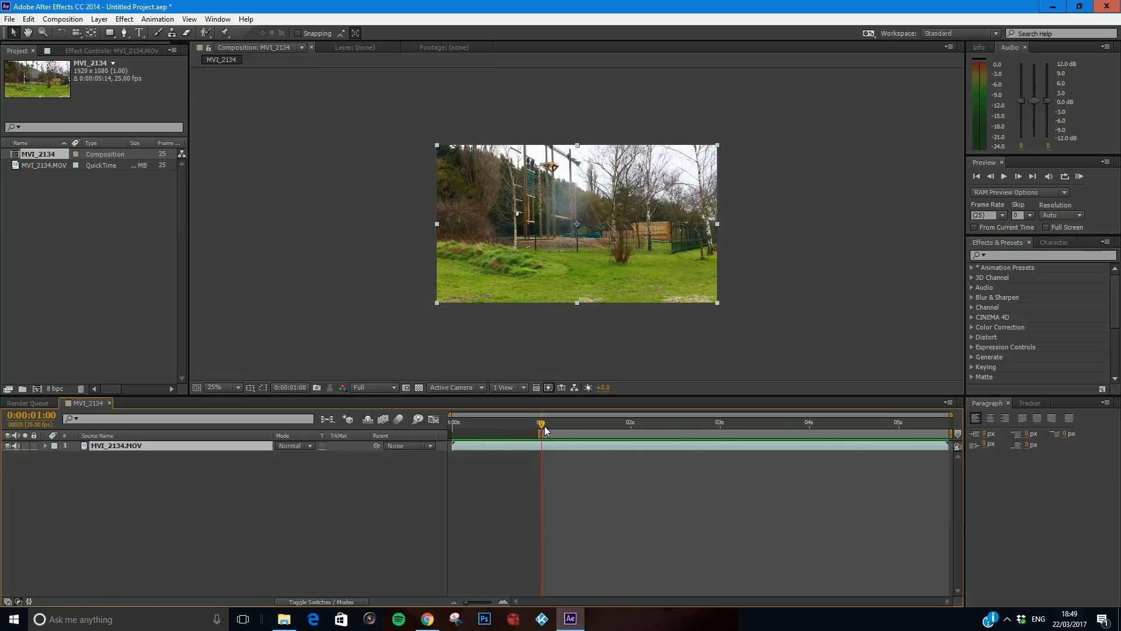
left_click_drag(544, 424, 888, 412)
left_click_drag(954, 432, 514, 447)
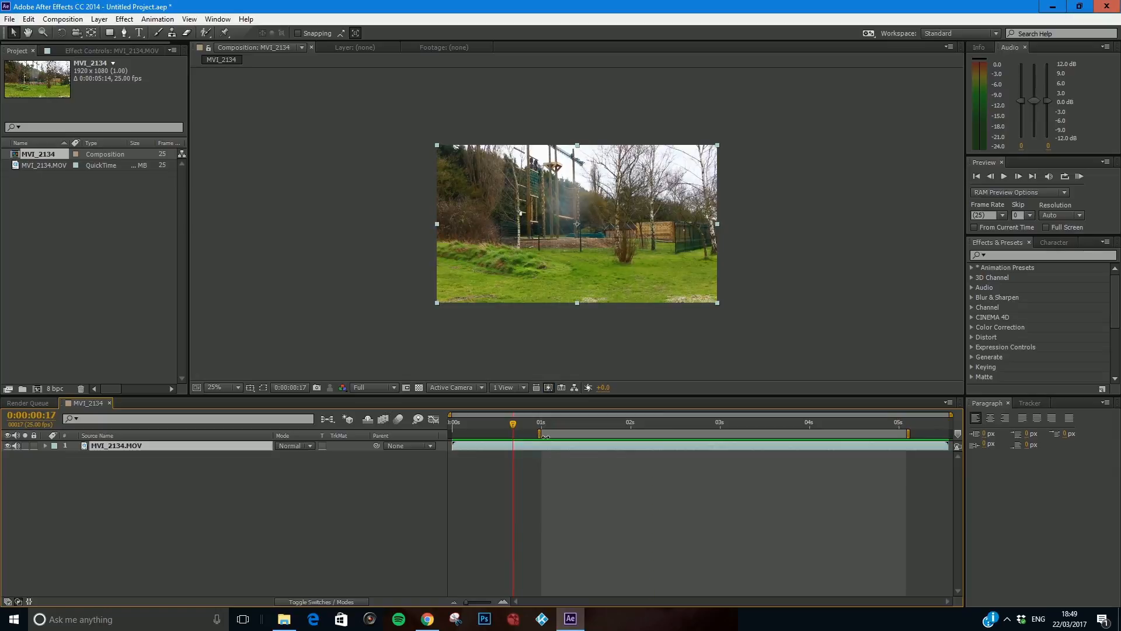
left_click_drag(545, 437, 452, 435)
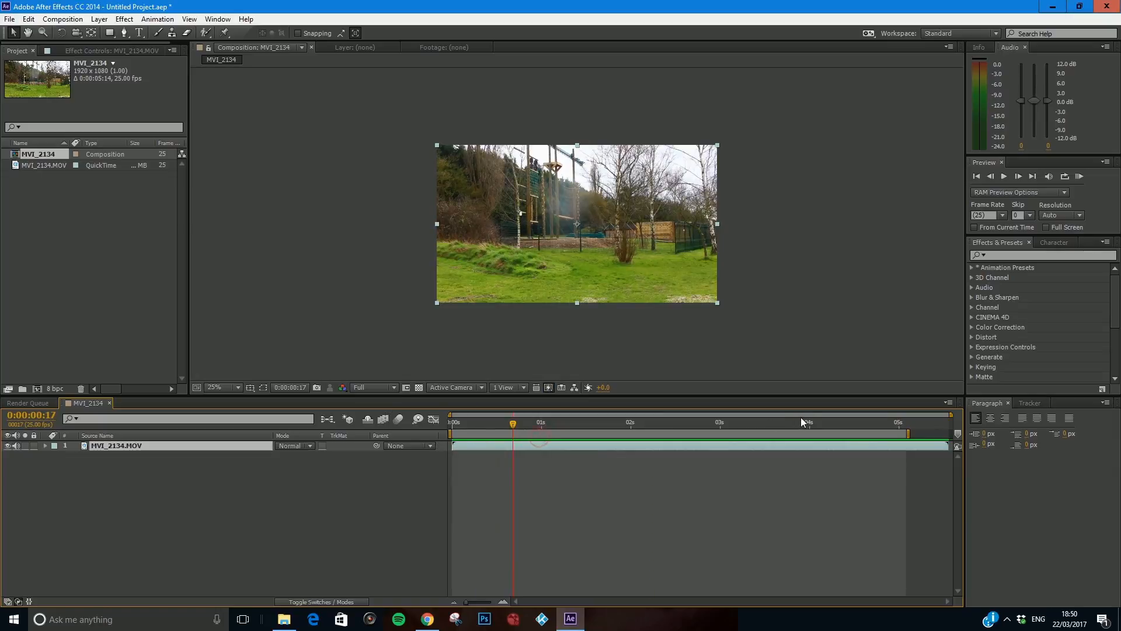
double_click(907, 432)
Step: Set the work area to begin at 0:00:00:22 and end at 0:00:04:20
mouse_move(525, 423)
left_mouse_down()
mouse_move(554, 425)
mouse_move(511, 433)
mouse_move(532, 432)
left_mouse_up()
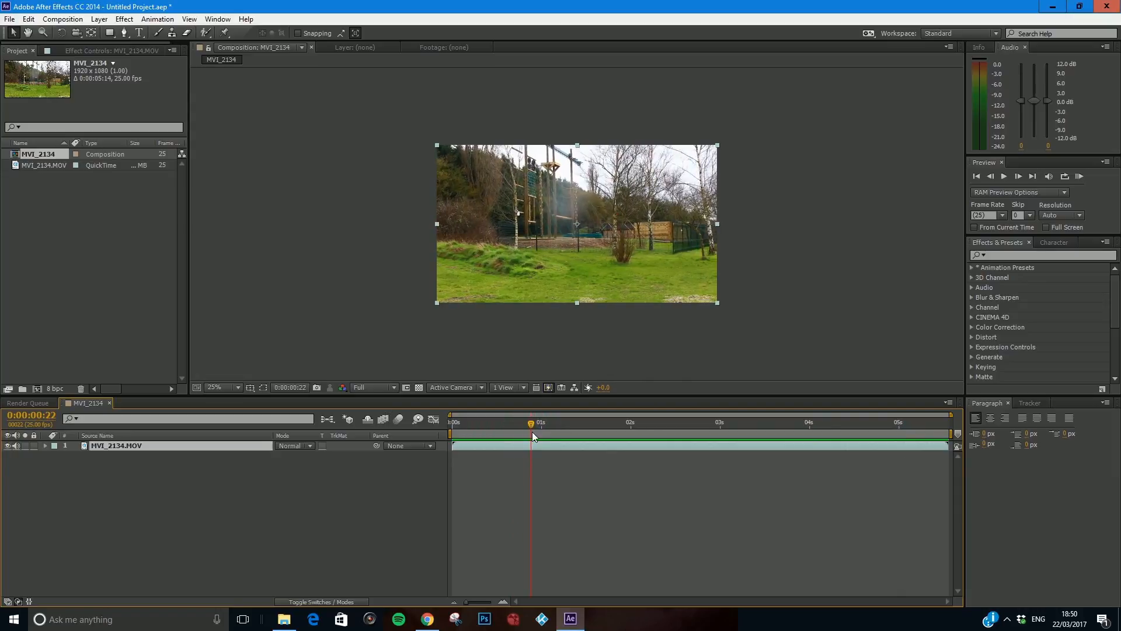
key("b")
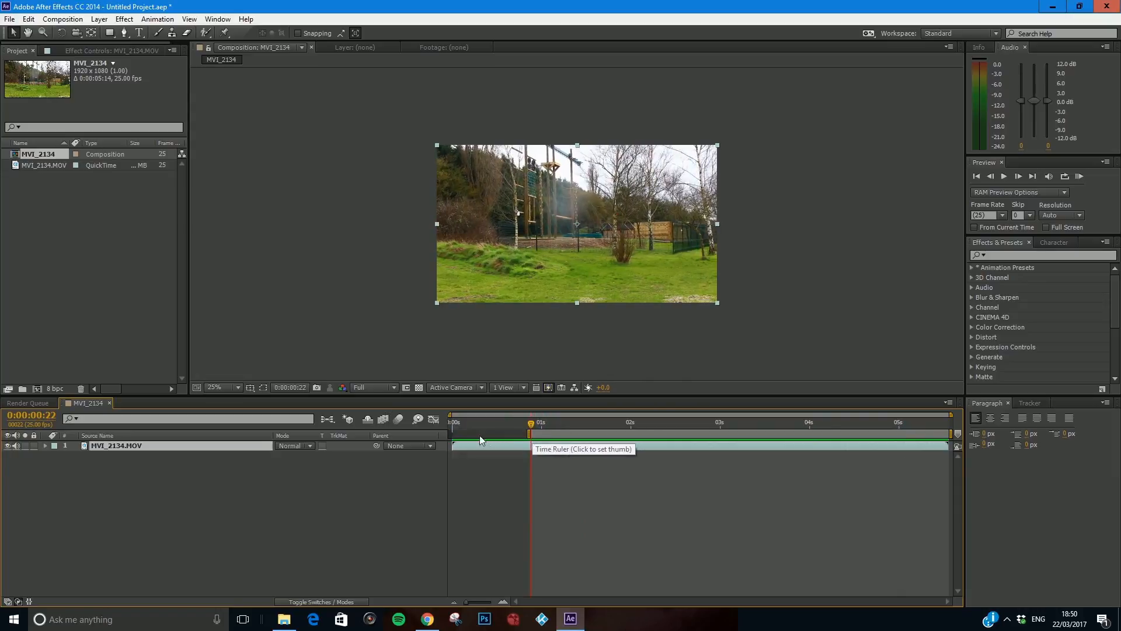
left_click_drag(857, 424, 877, 426)
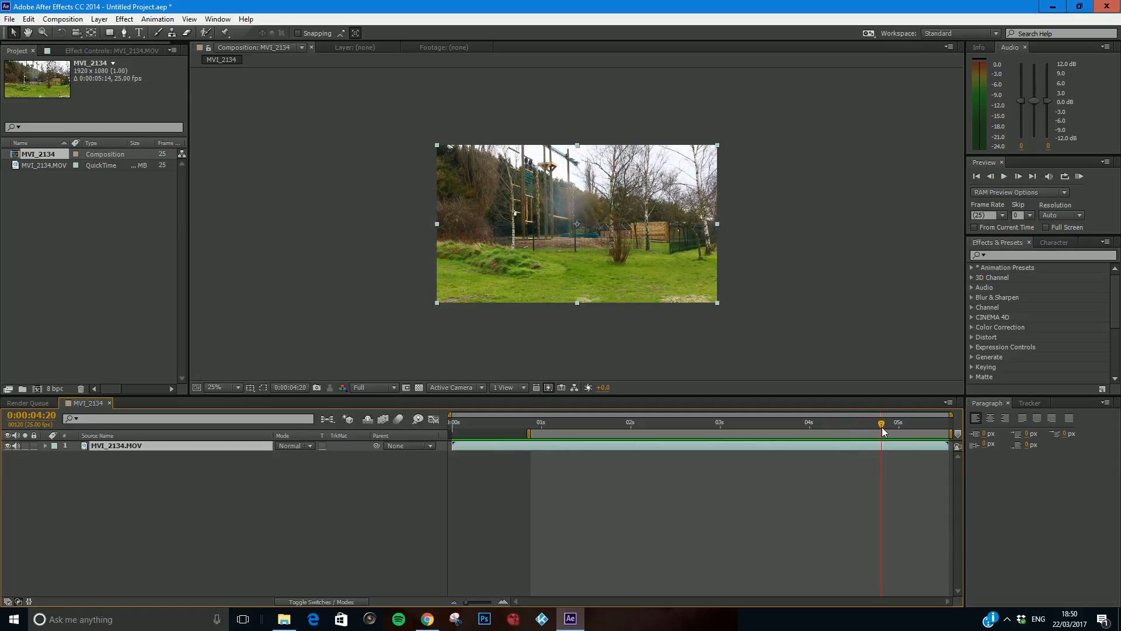
key("n")
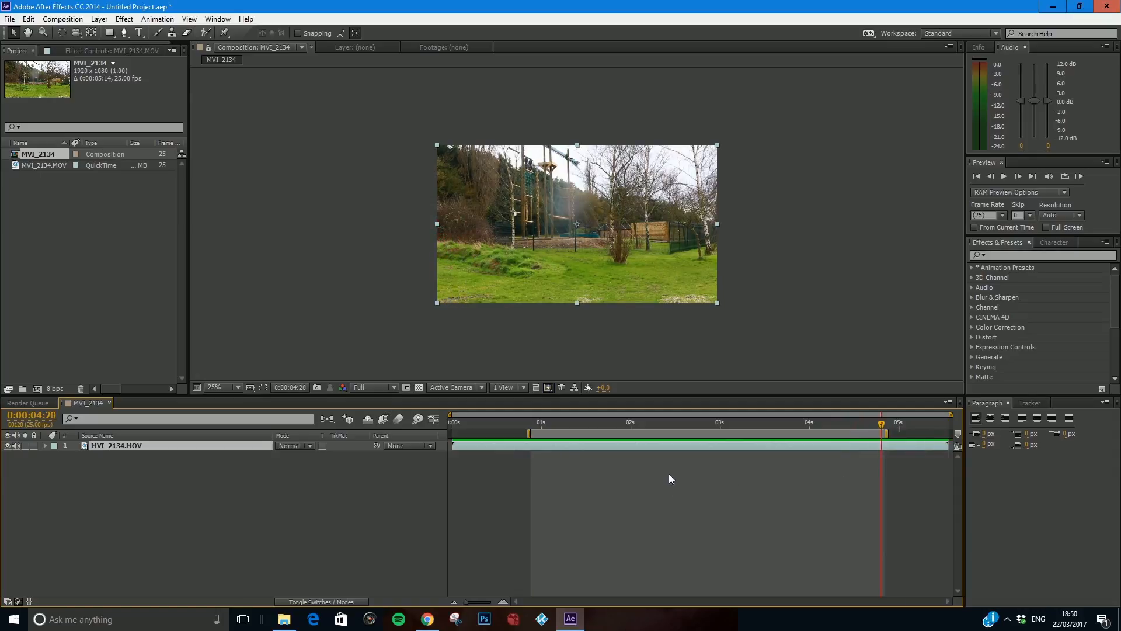
left_click_drag(538, 426, 579, 457)
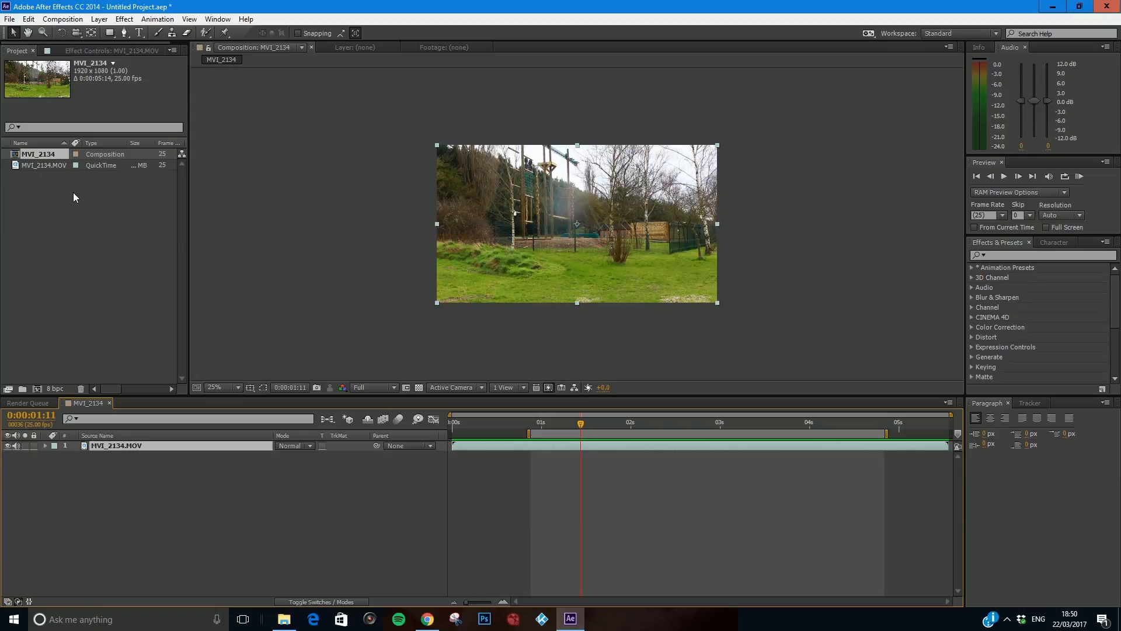
left_click(62, 18)
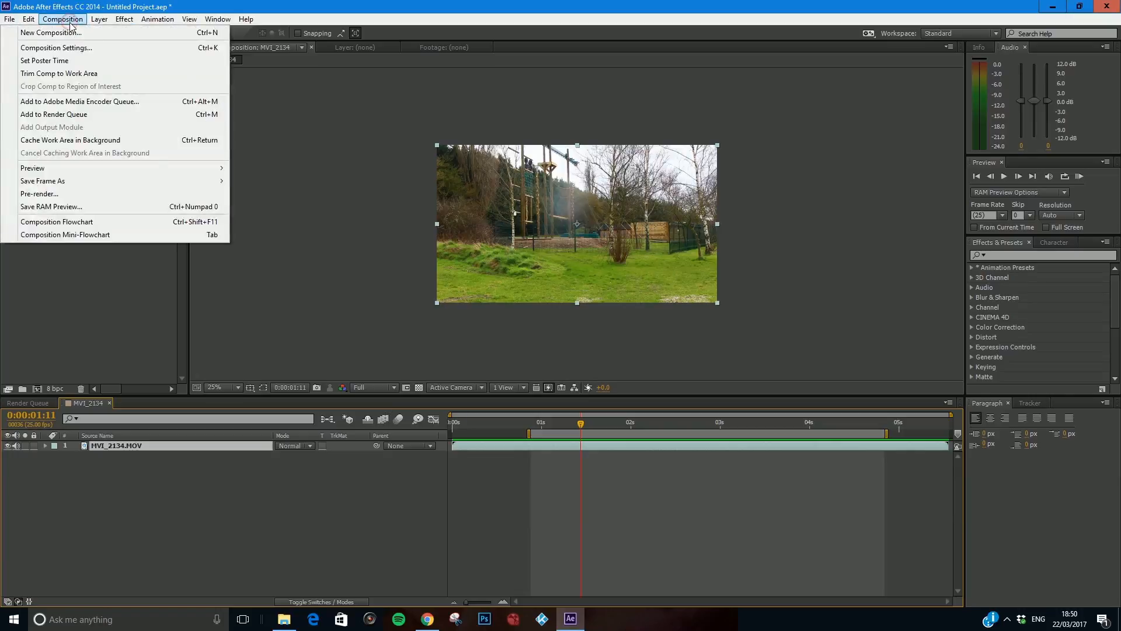
left_click(114, 317)
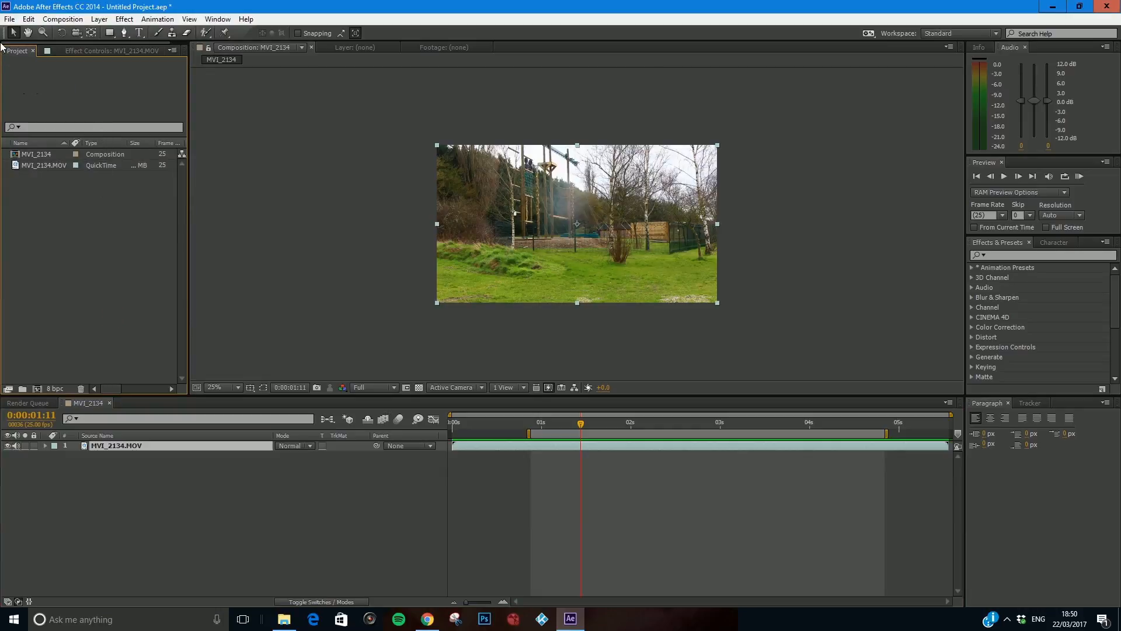
left_click(277, 195)
left_click(271, 528)
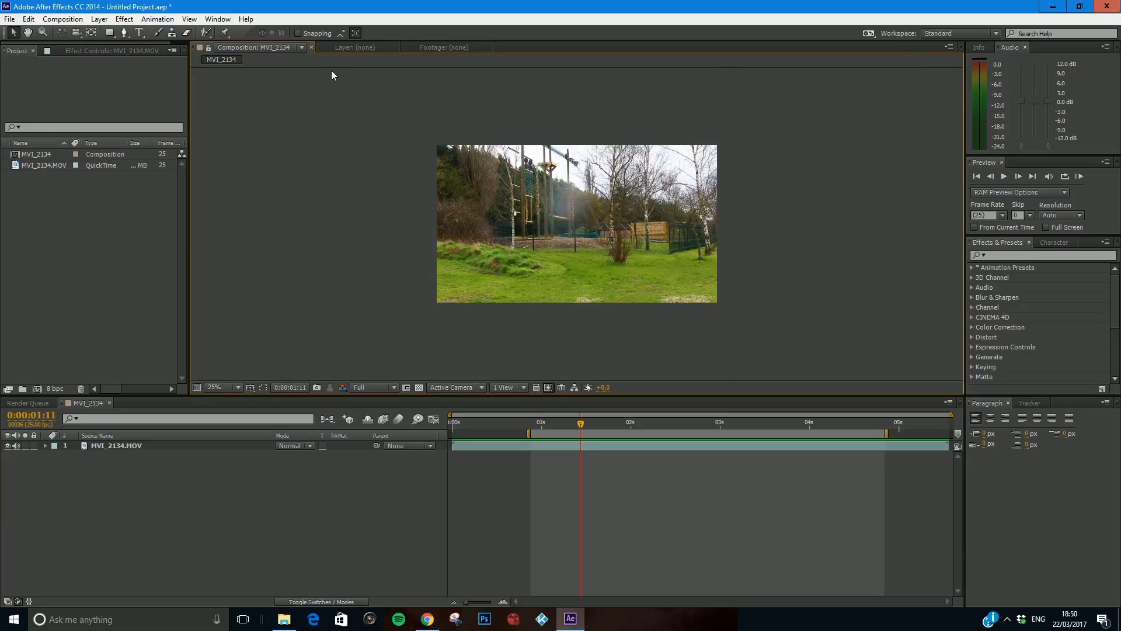
left_click(75, 246)
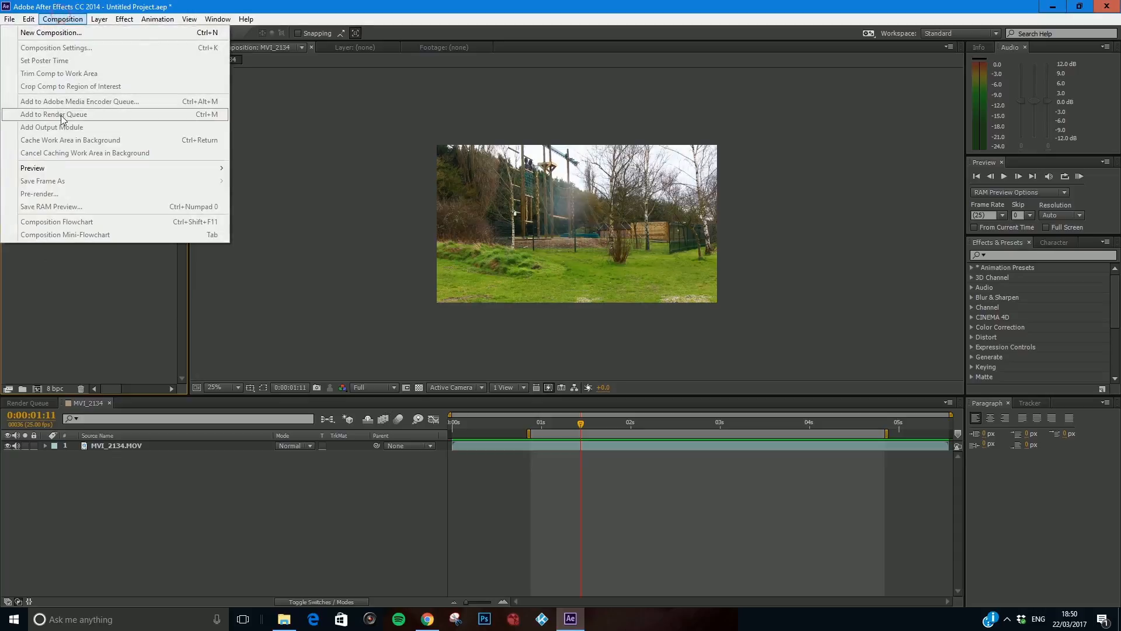
left_click(213, 520)
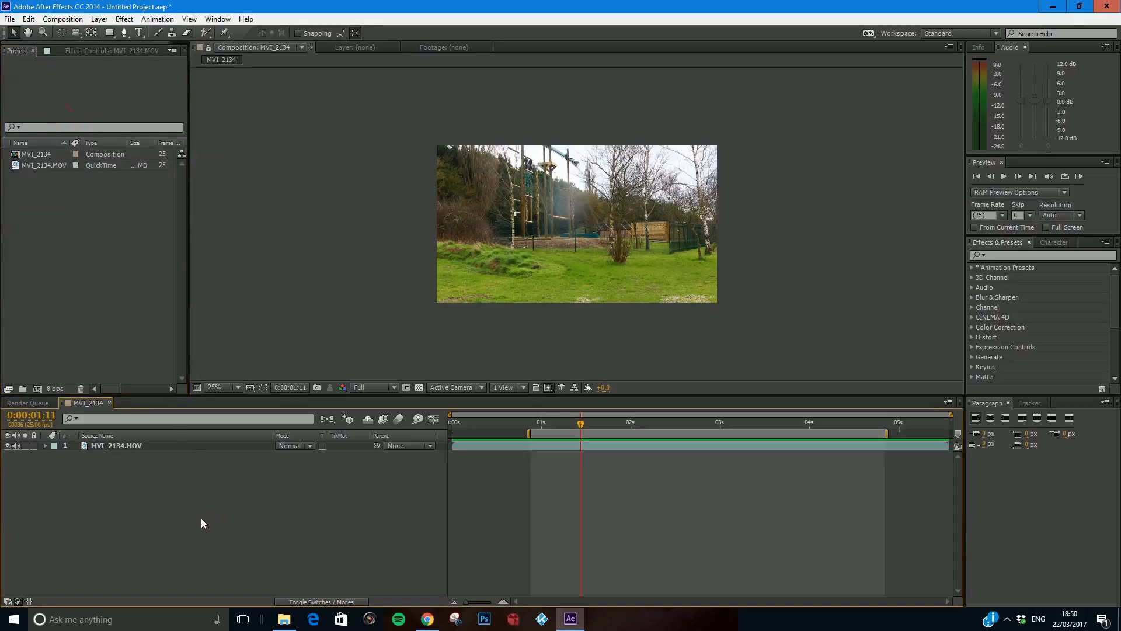
left_click(295, 308)
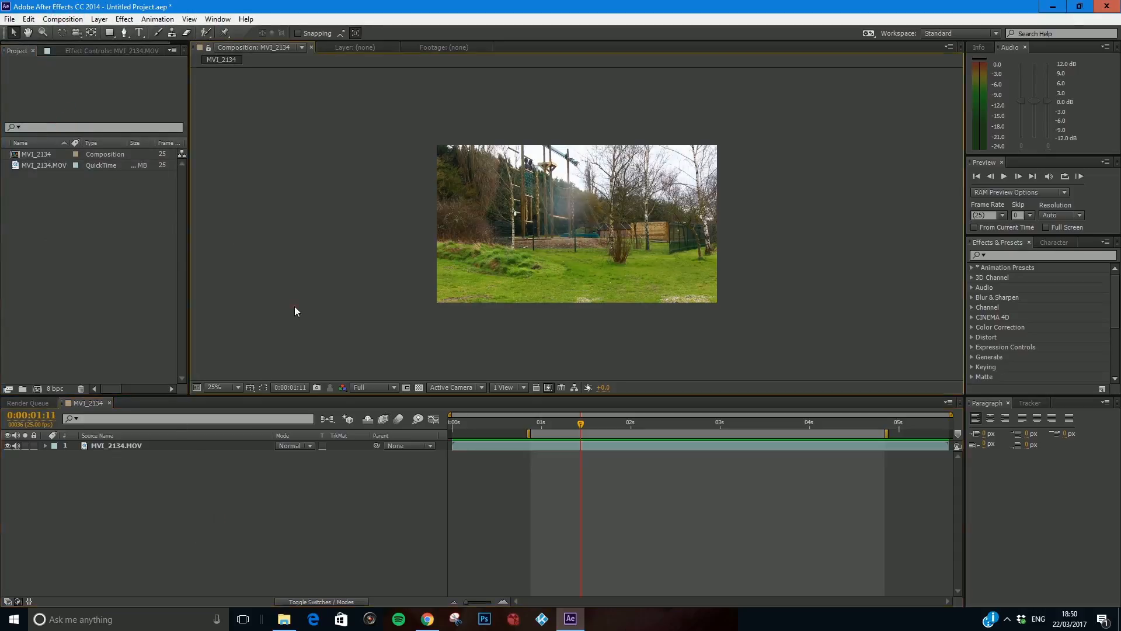
Step: Make the MVI_2134 timeline active and add the composition to the render queue
left_click(290, 514)
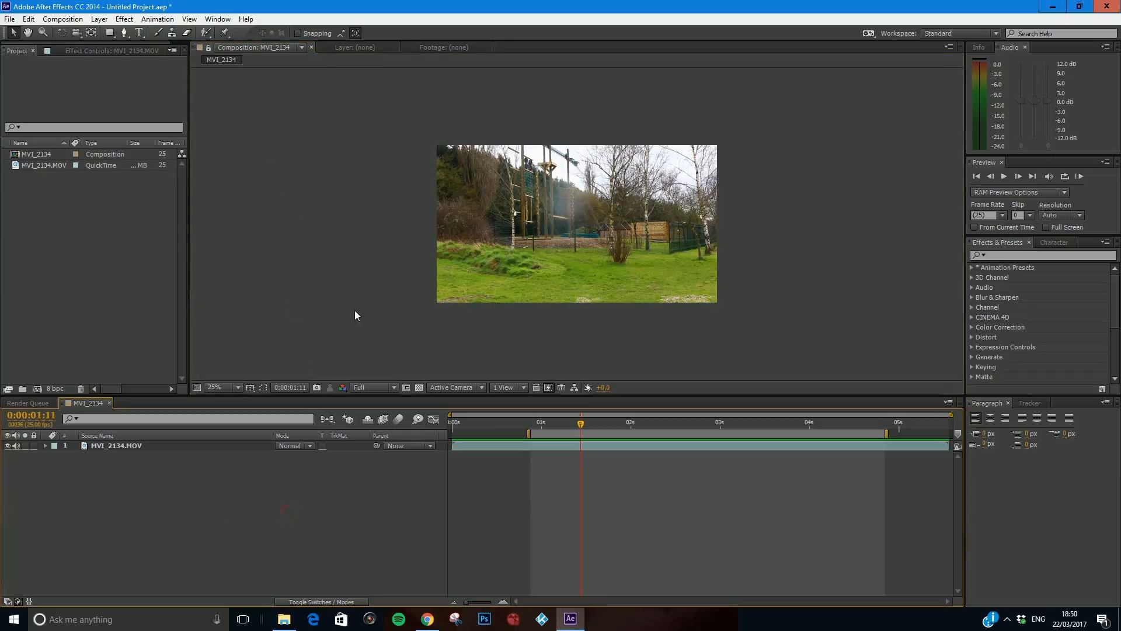
left_click(61, 19)
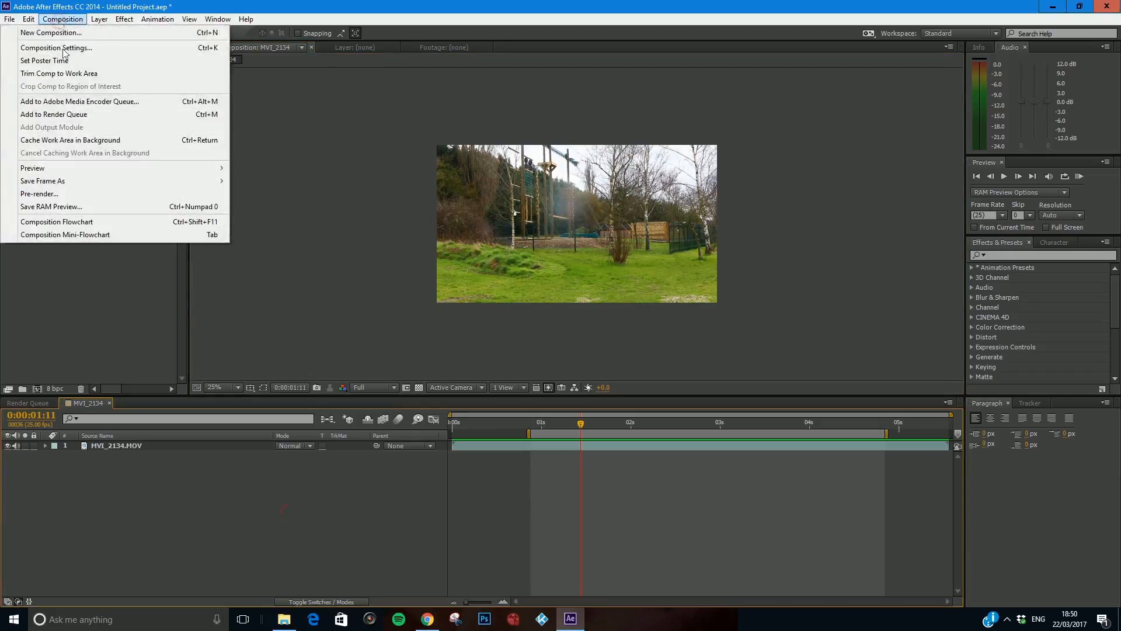
left_click(81, 115)
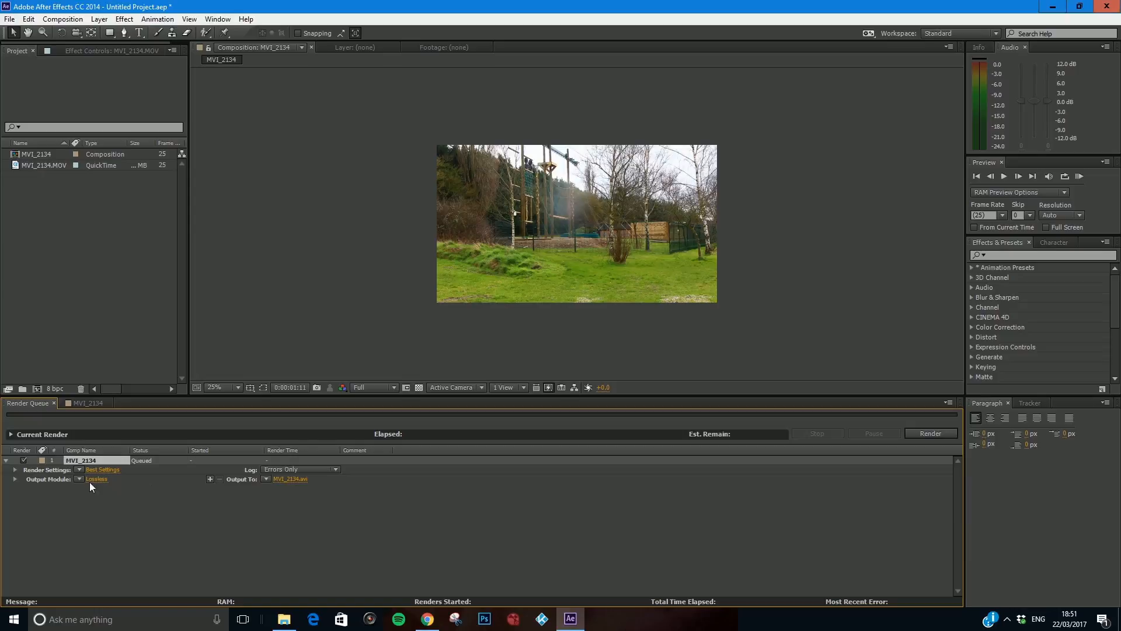
Step: Set the output module format of the queued MVI_2134 render to TIFF Sequence
left_click(43, 478)
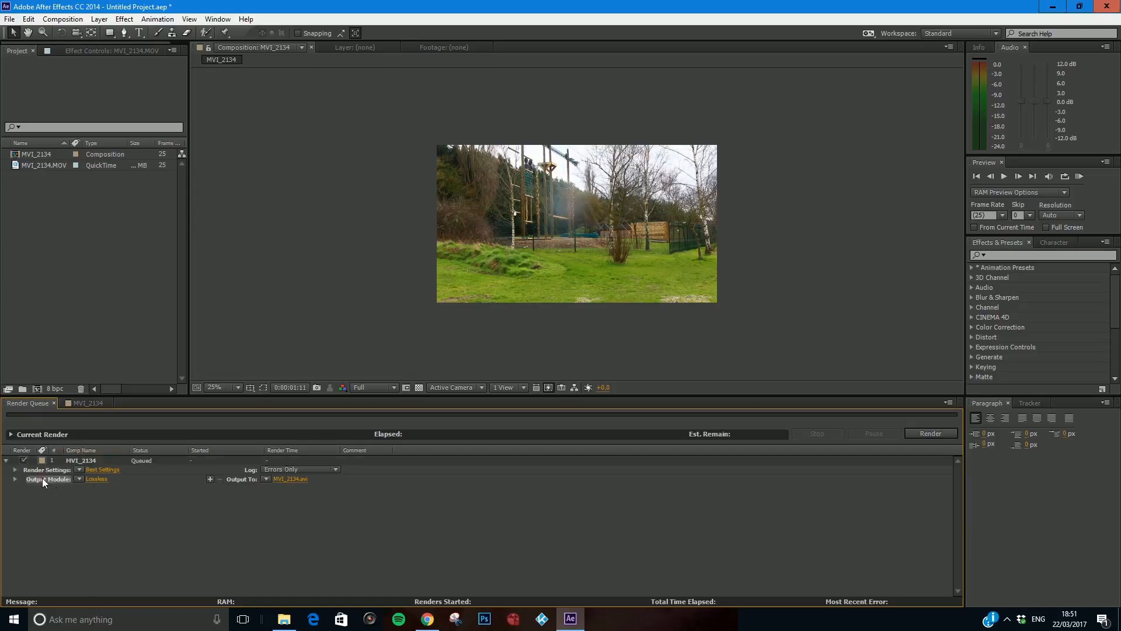
left_click(97, 479)
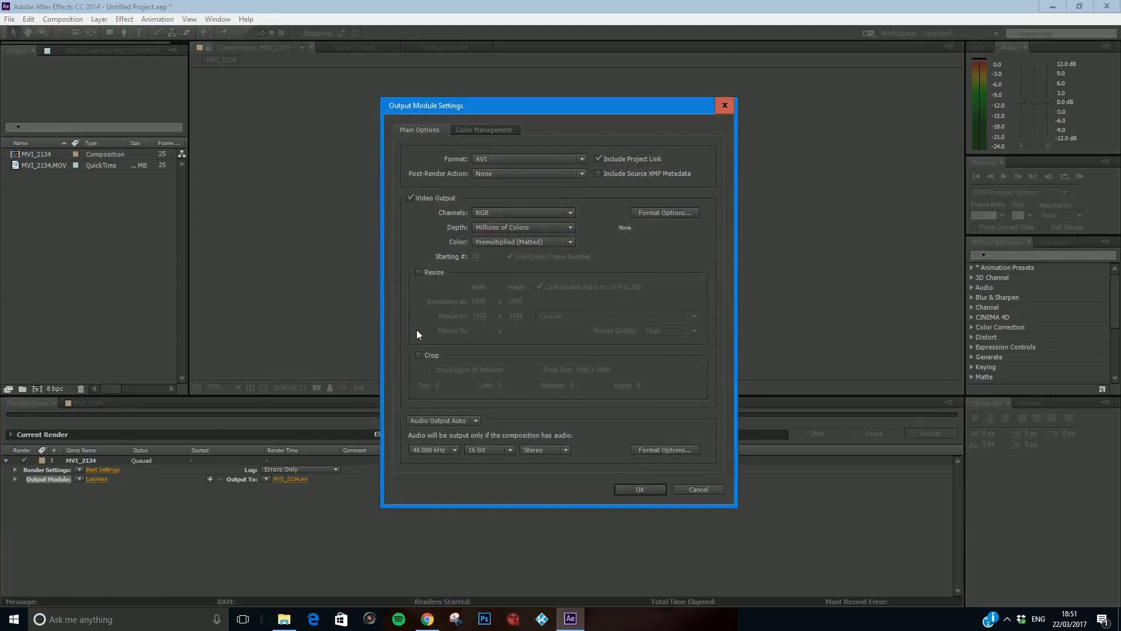
left_click(492, 160)
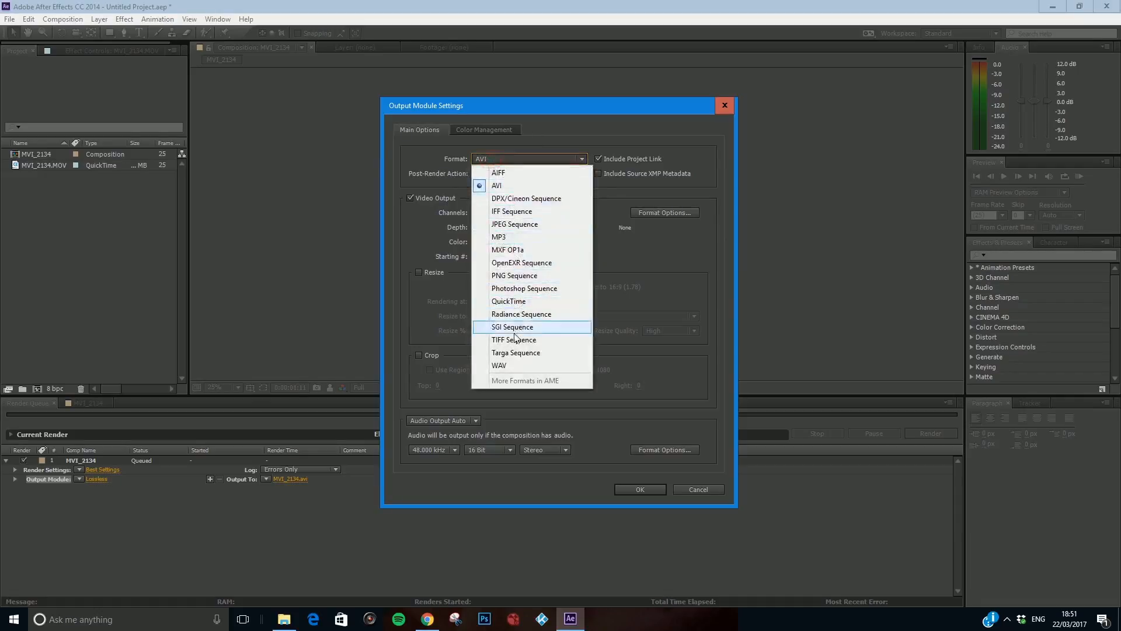
left_click(512, 339)
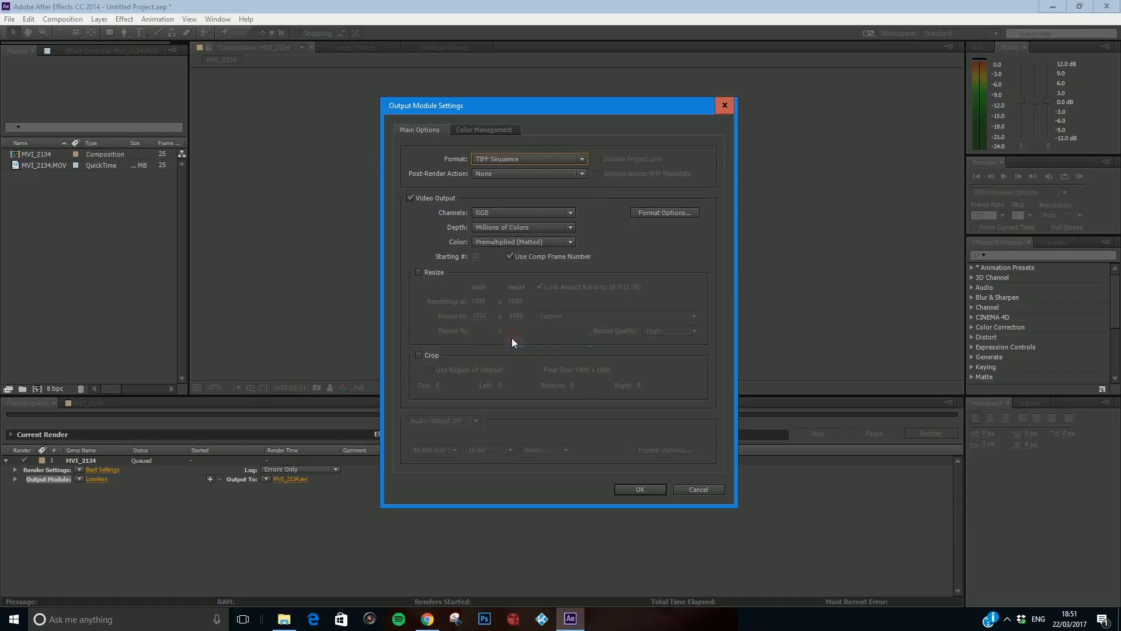
left_click(640, 489)
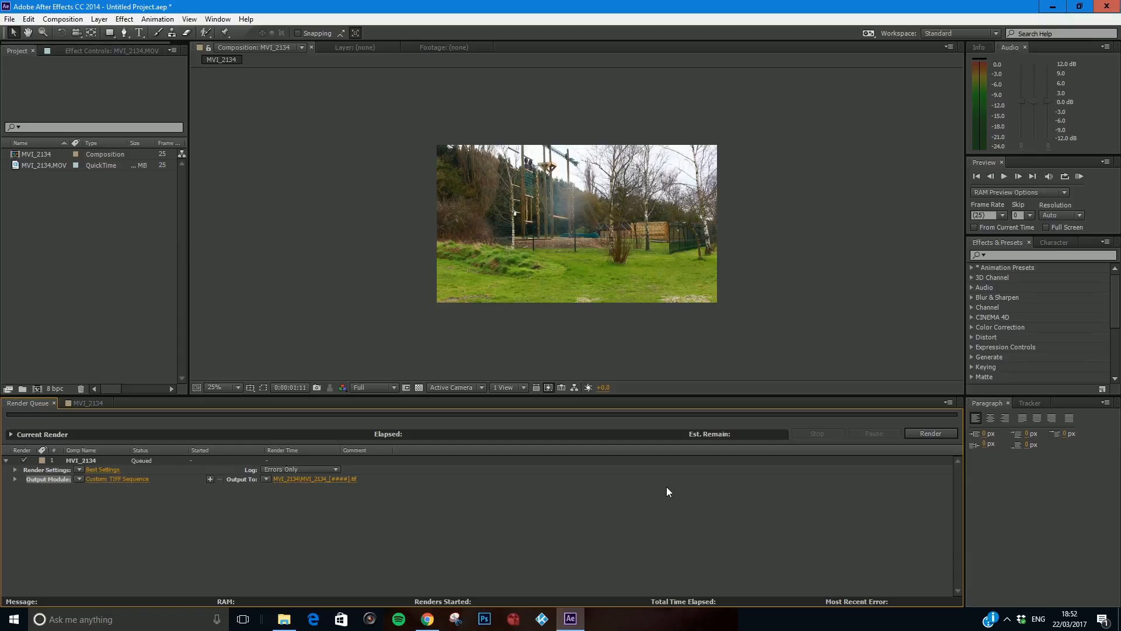
Step: Name the output files roto_footage_[####].tif, keeping the frame number placeholder and the Desktop location
left_click(299, 476)
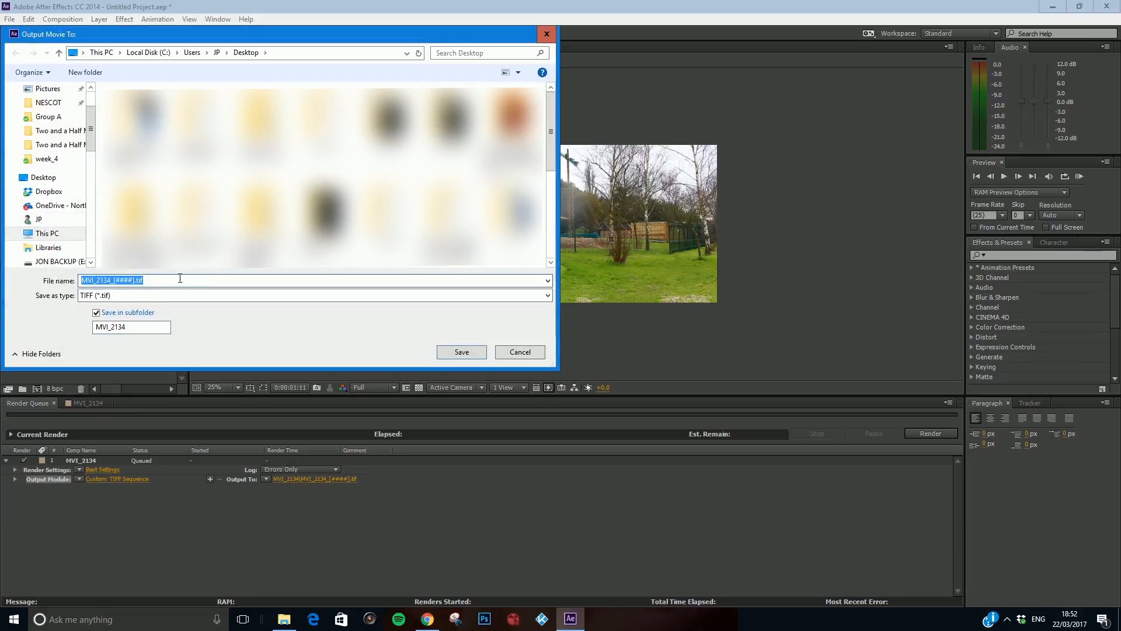
left_click_drag(111, 281, 80, 281)
type("roto footage")
left_click(97, 281)
key("BackSpace")
type("_")
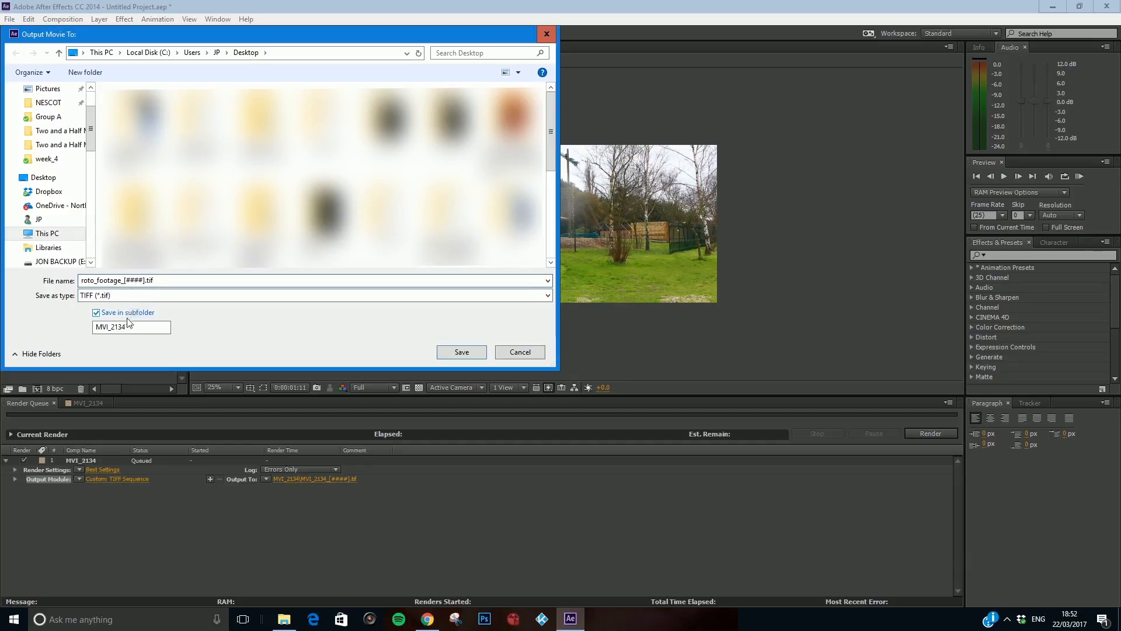
Step: Set the output subfolder to "roto footage", save the destination and render the queue
left_click_drag(132, 326, 92, 328)
type("roto")
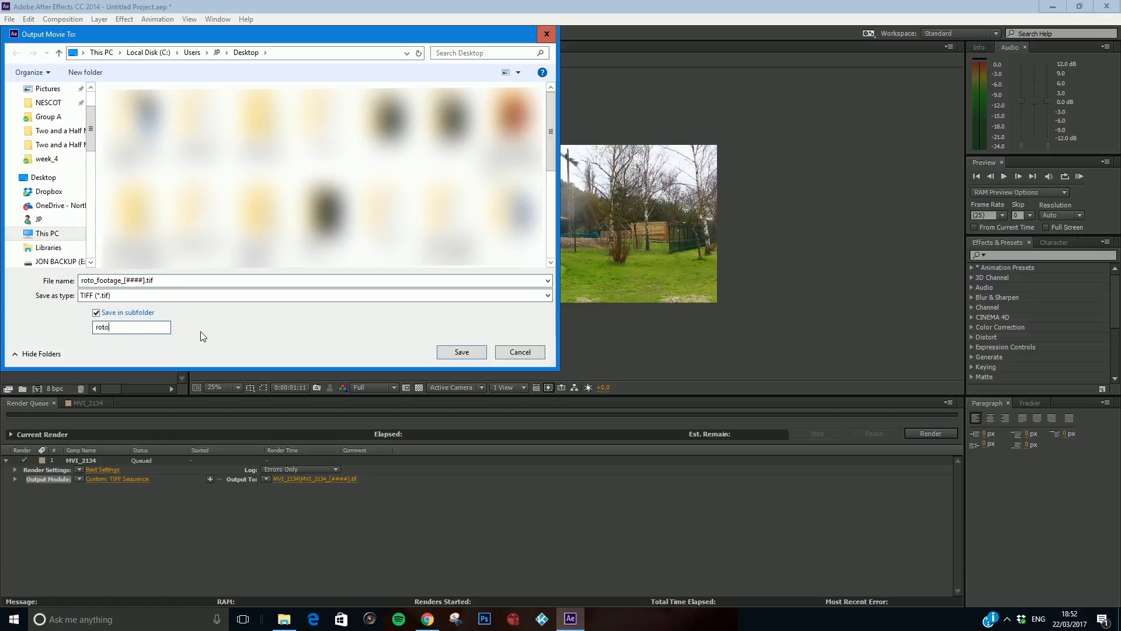
type(" footage")
left_click(475, 353)
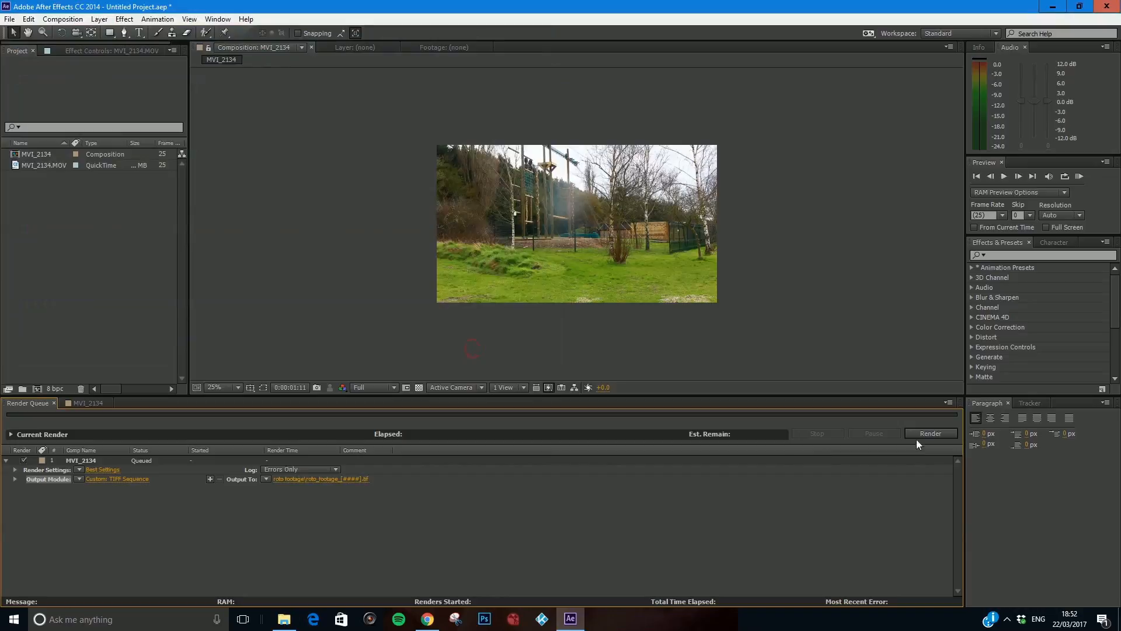
left_click(919, 434)
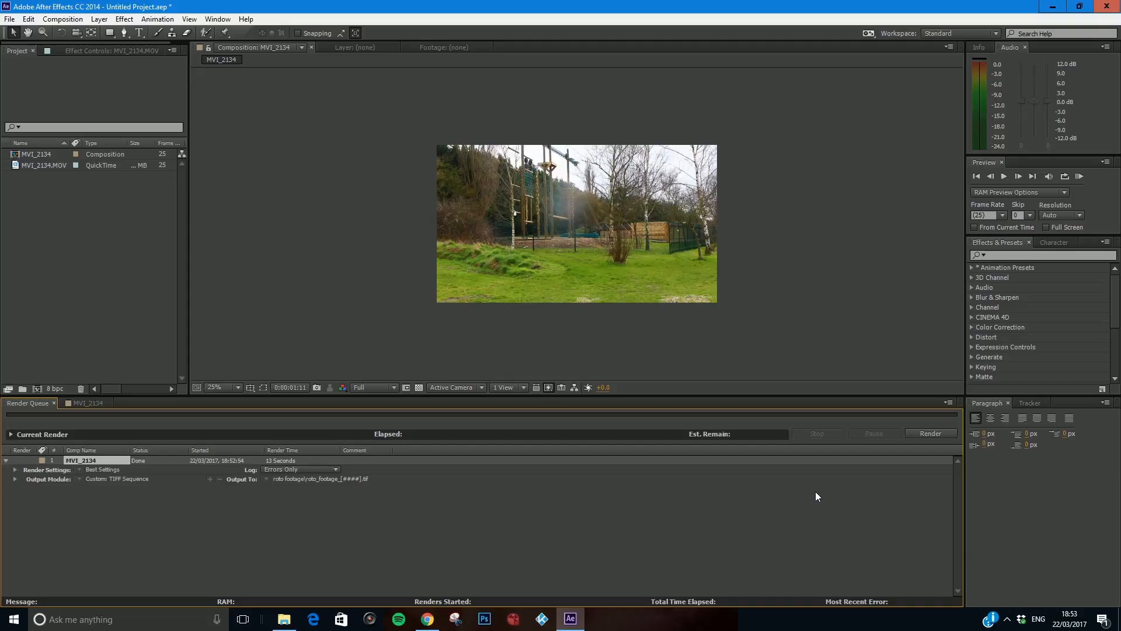
Step: Import roto_footage_0022.tif from the Desktop's roto footage folder as footage, with the TIFF Sequence option on
left_click(86, 402)
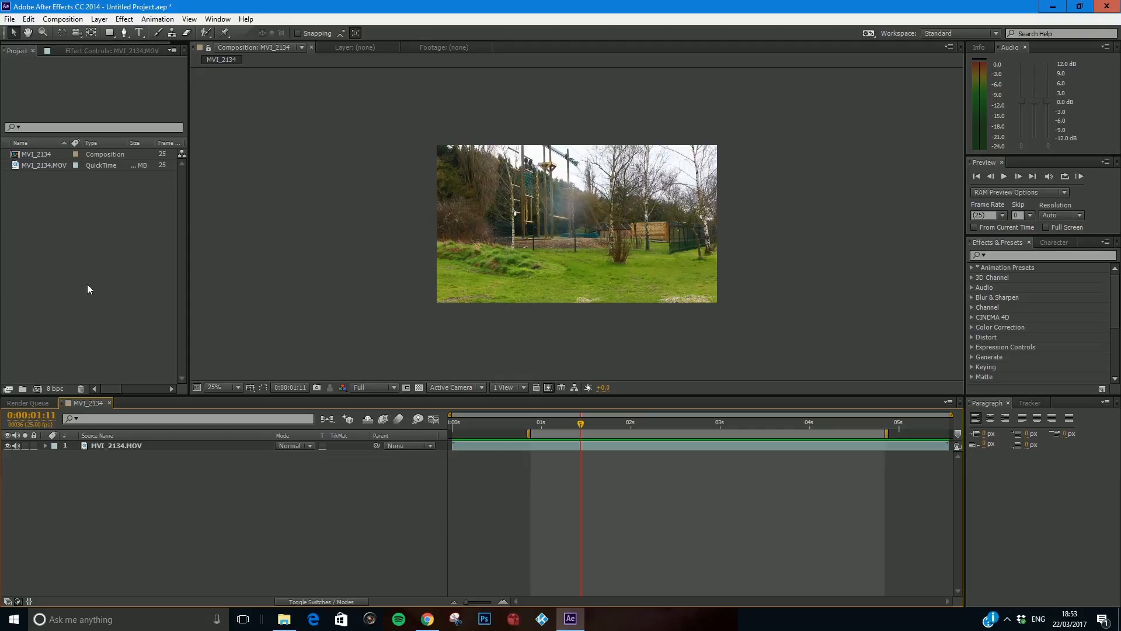
double_click(80, 238)
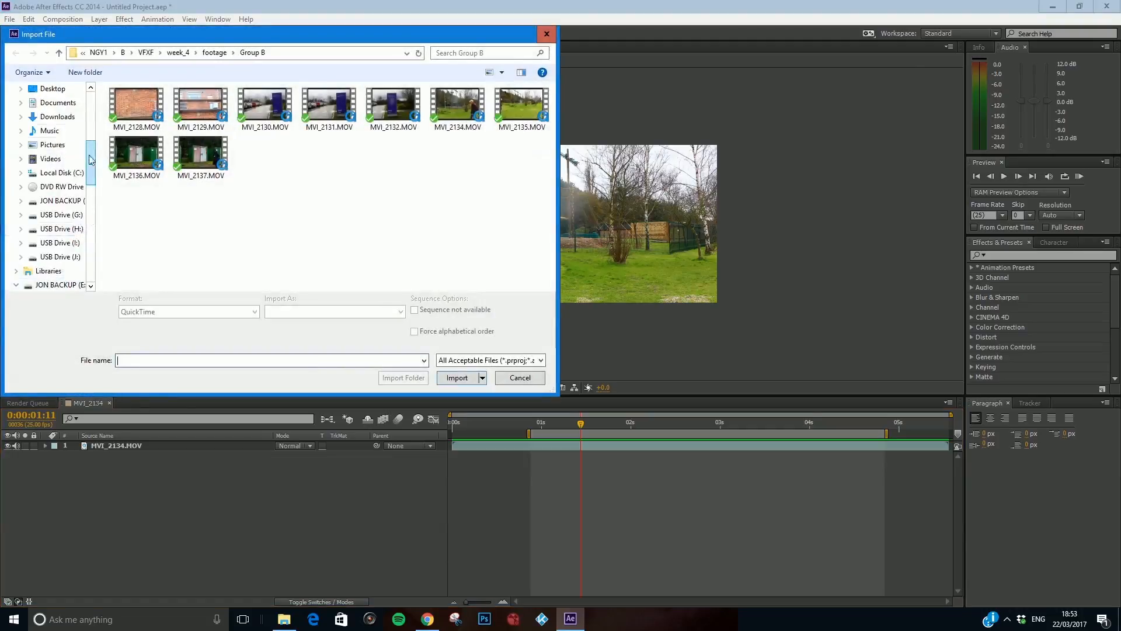
left_click(52, 88)
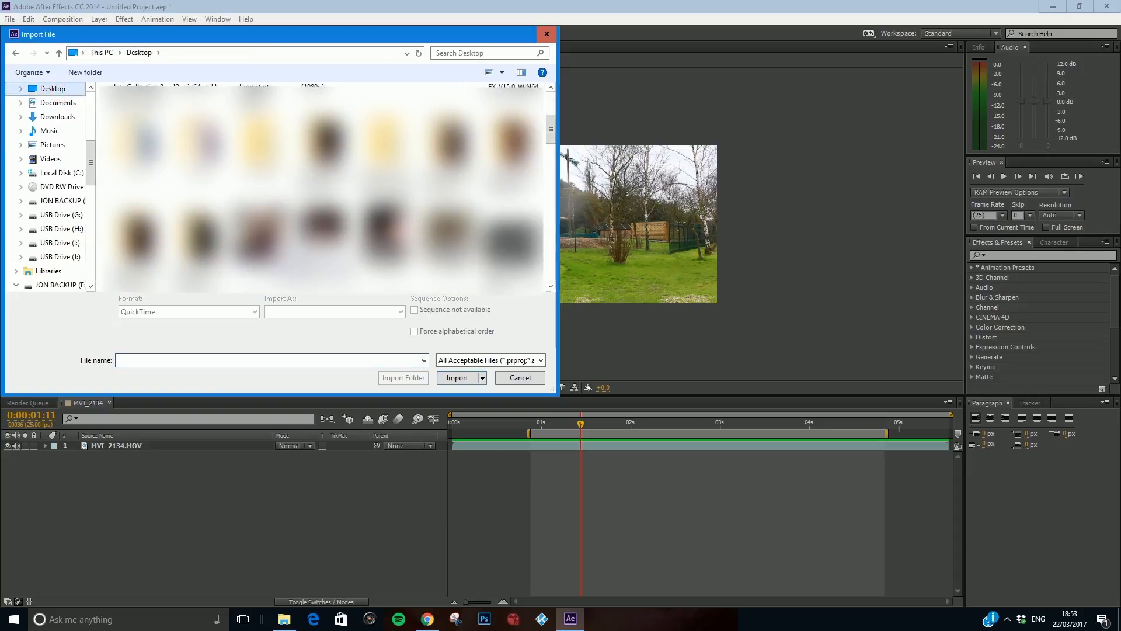
scroll(325, 187, "up", 3)
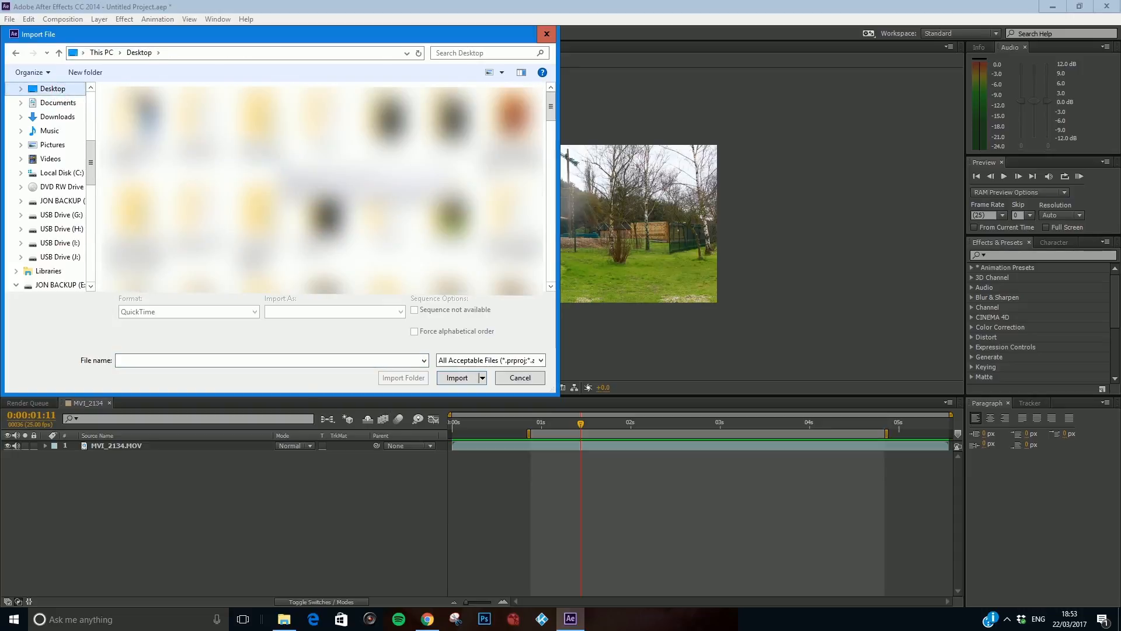
left_click_drag(552, 101, 551, 126)
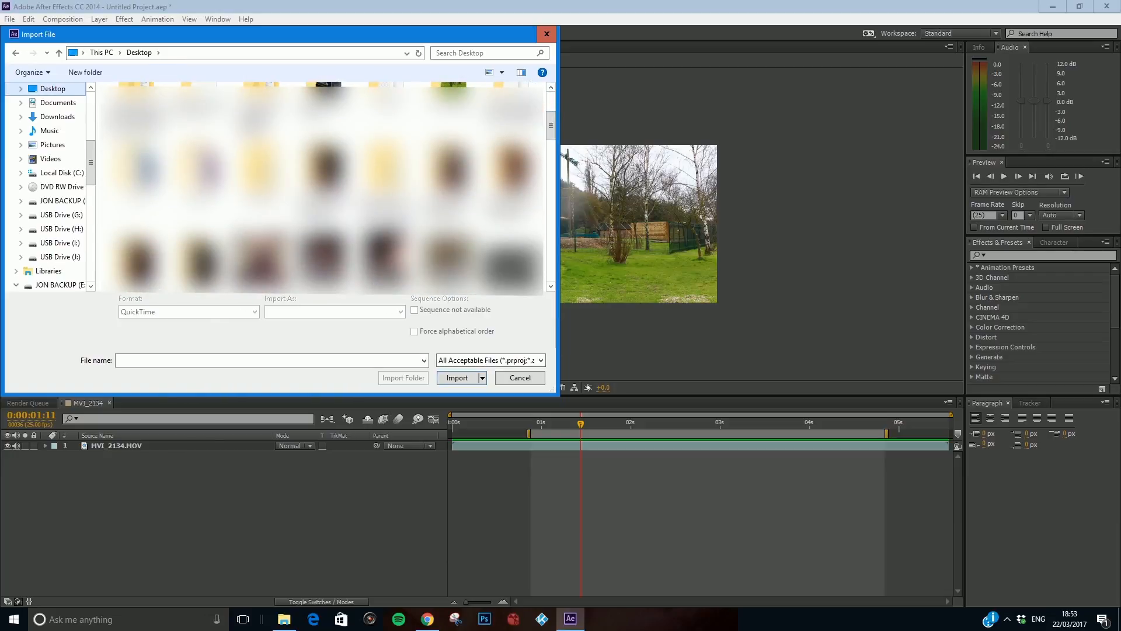
scroll(321, 188, "down", 1)
scroll(321, 188, "up", 6)
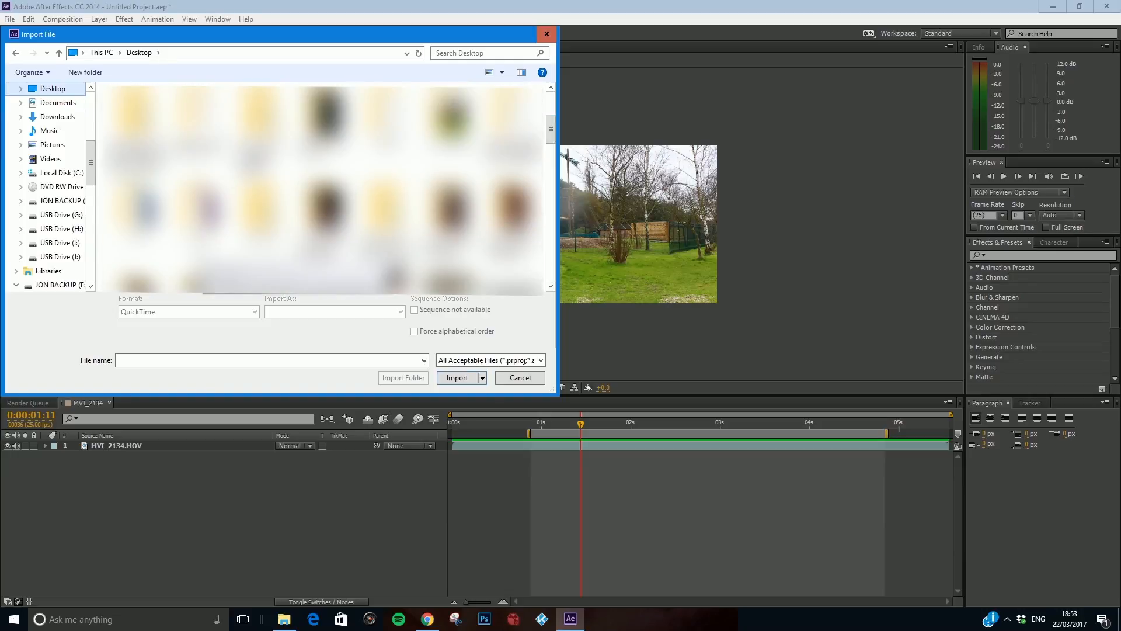
double_click(450, 215)
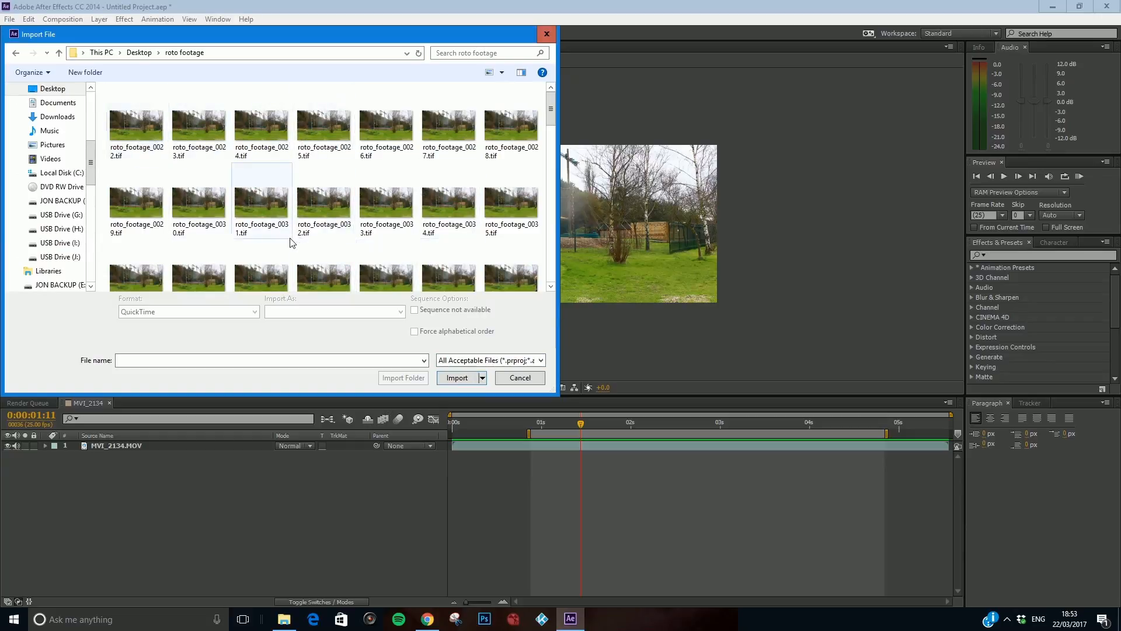
left_click(131, 119)
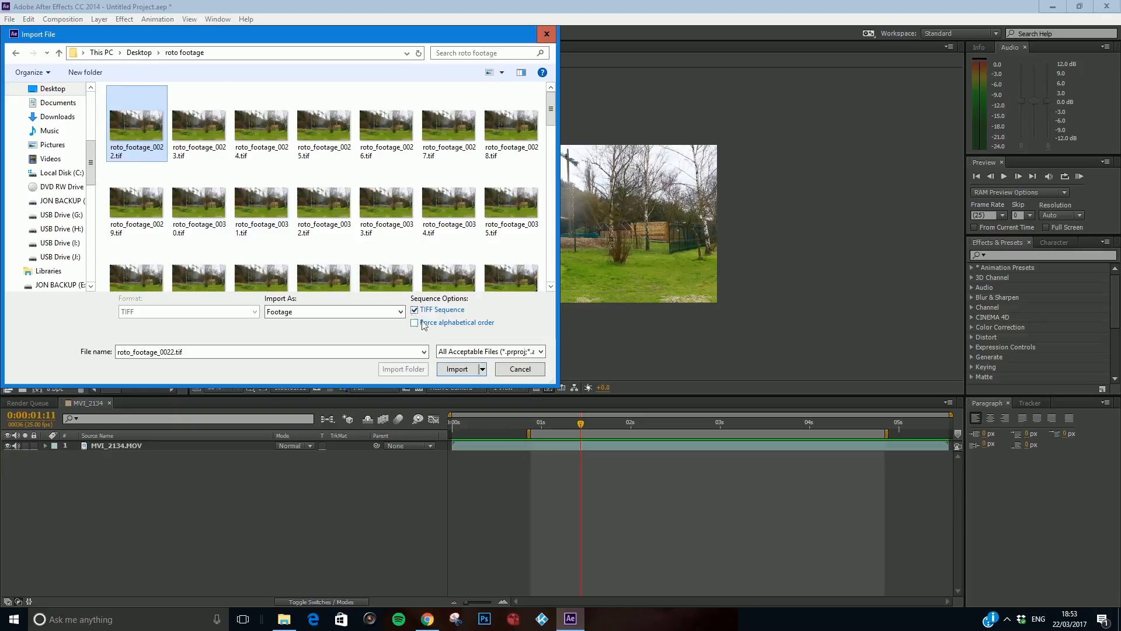
left_click(456, 369)
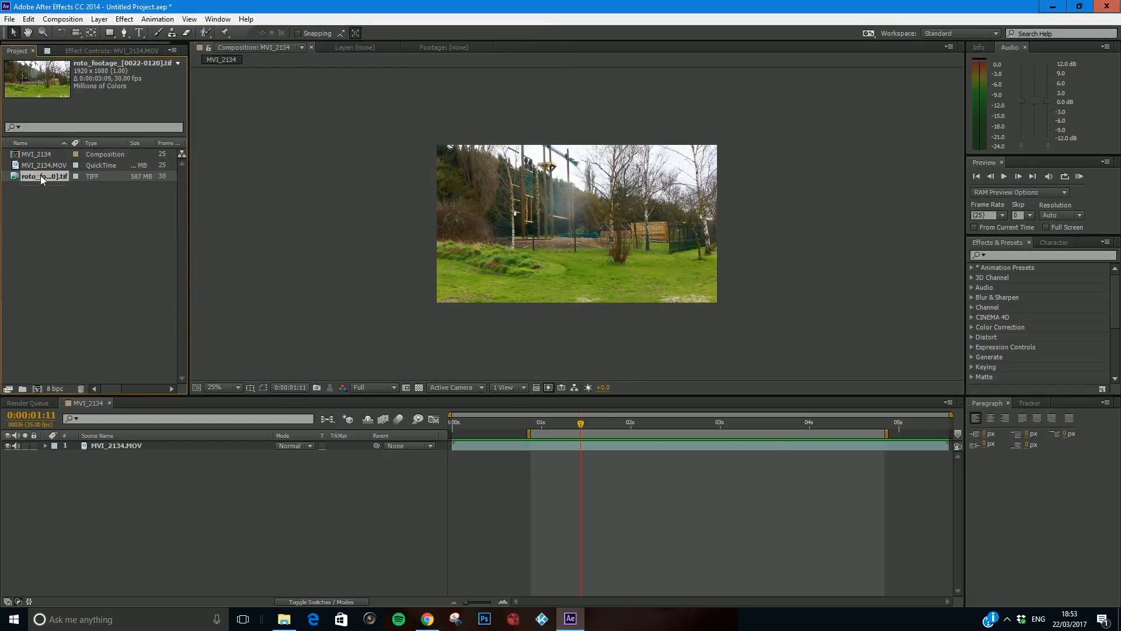
Step: Create a new composition from the imported roto_footage TIFF sequence and scrub through it to 0:00:01:07
left_click(37, 388)
left_click_drag(489, 423, 601, 424)
left_click_drag(529, 428, 638, 464)
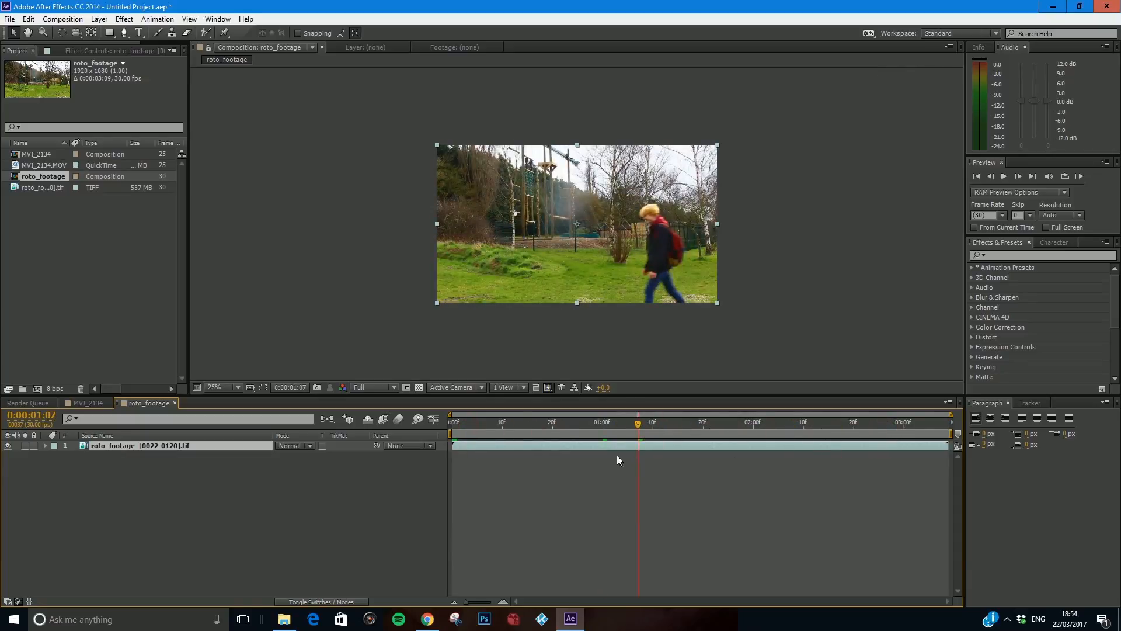